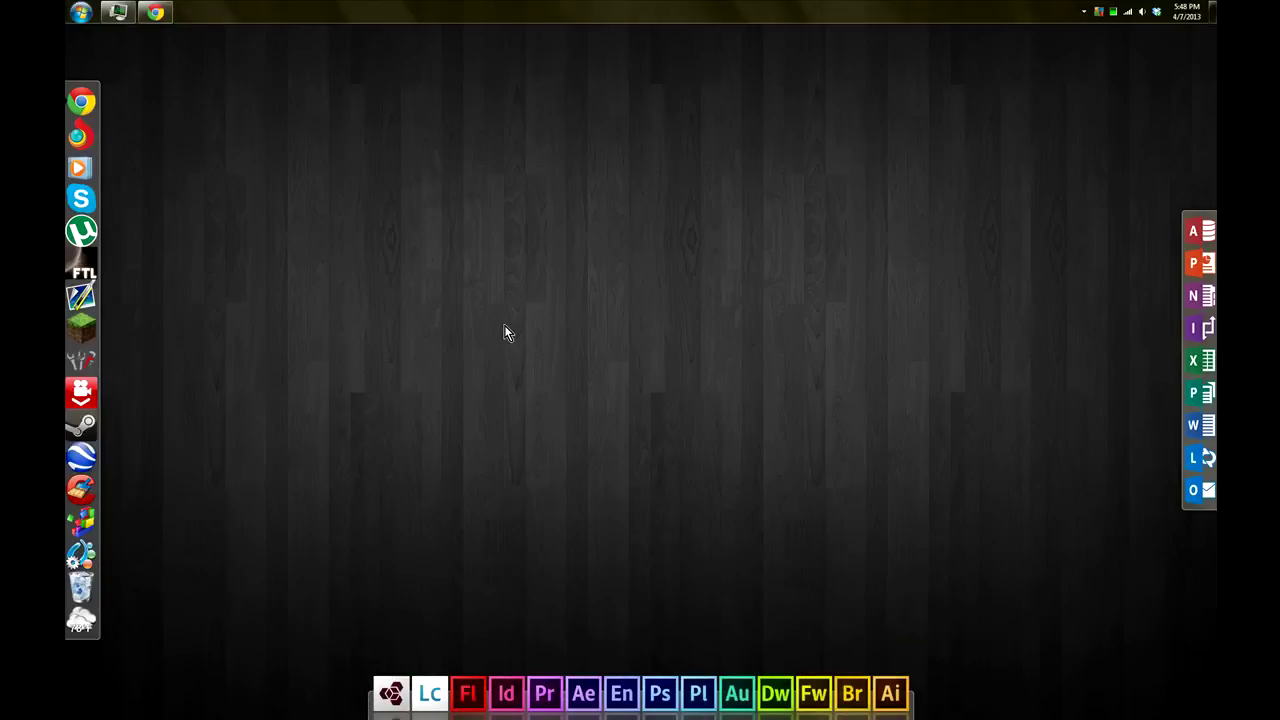
Bring Chrome forward and load the deviantART home page showing Popular 24 hours artworks.
click(156, 12)
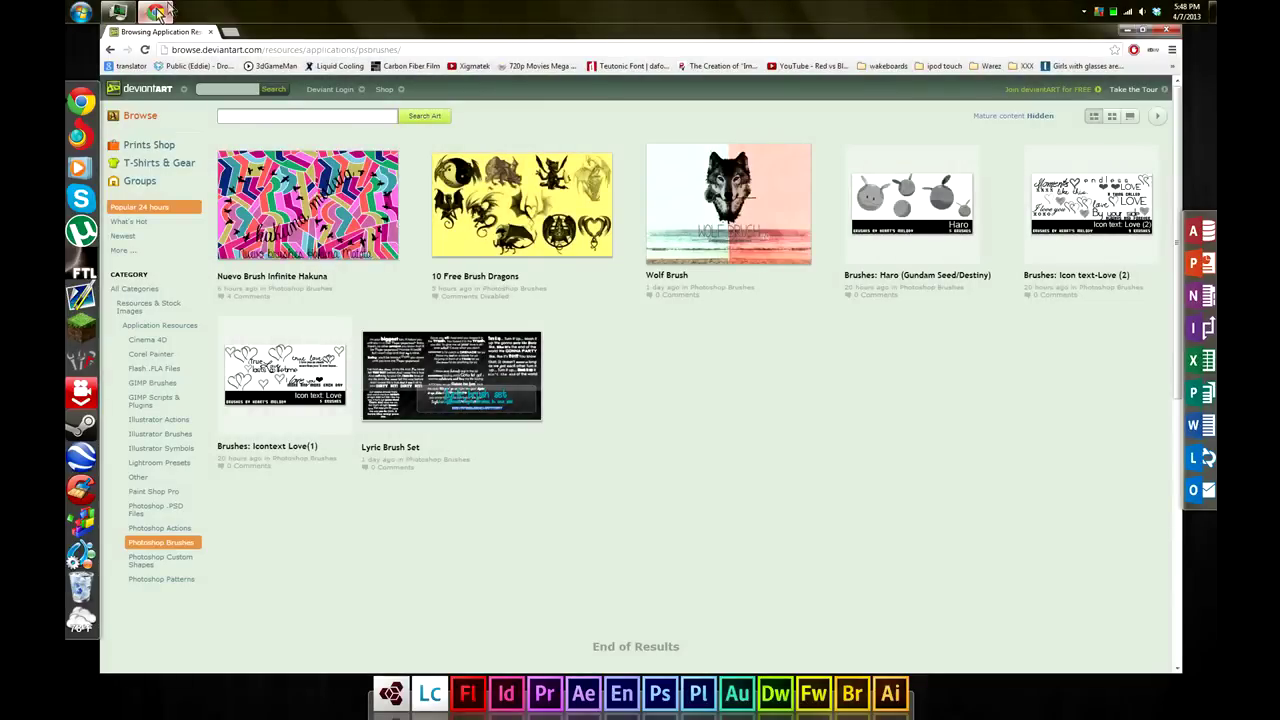
click(145, 92)
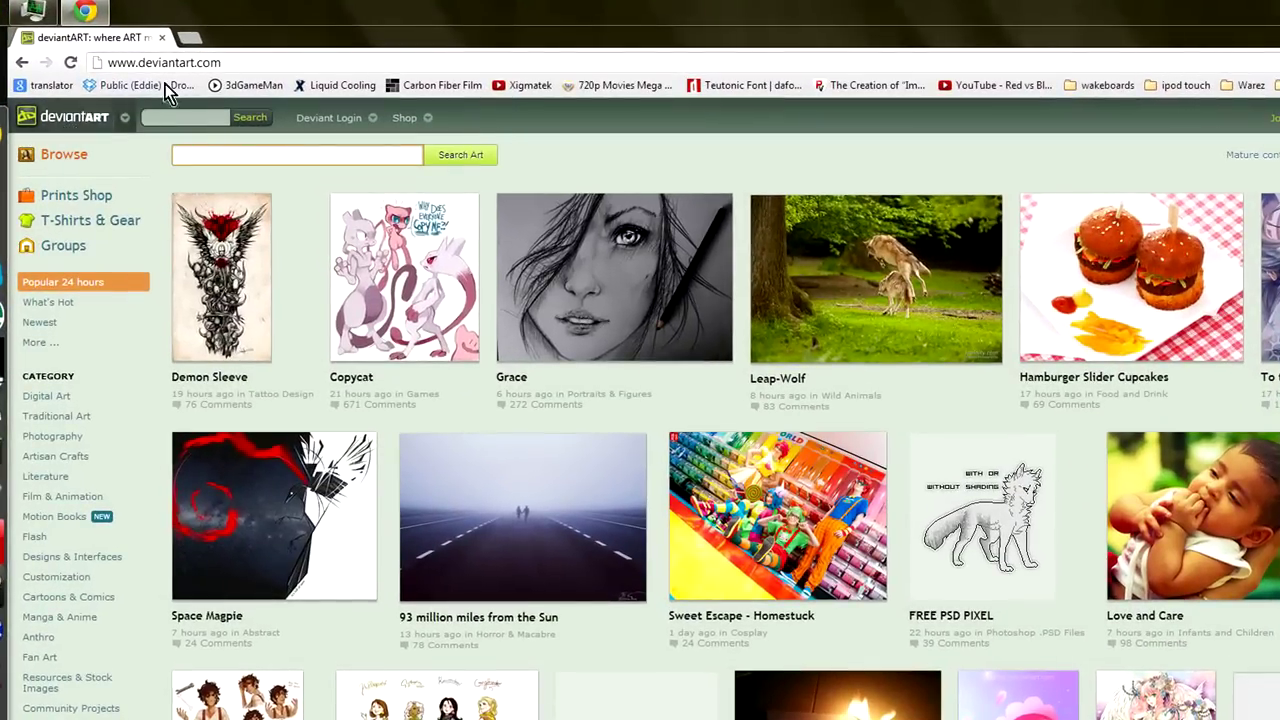
Browse to Resources & Stock Images > Application Resources > Photoshop Brushes and focus the Search Art box.
click(172, 65)
click(230, 62)
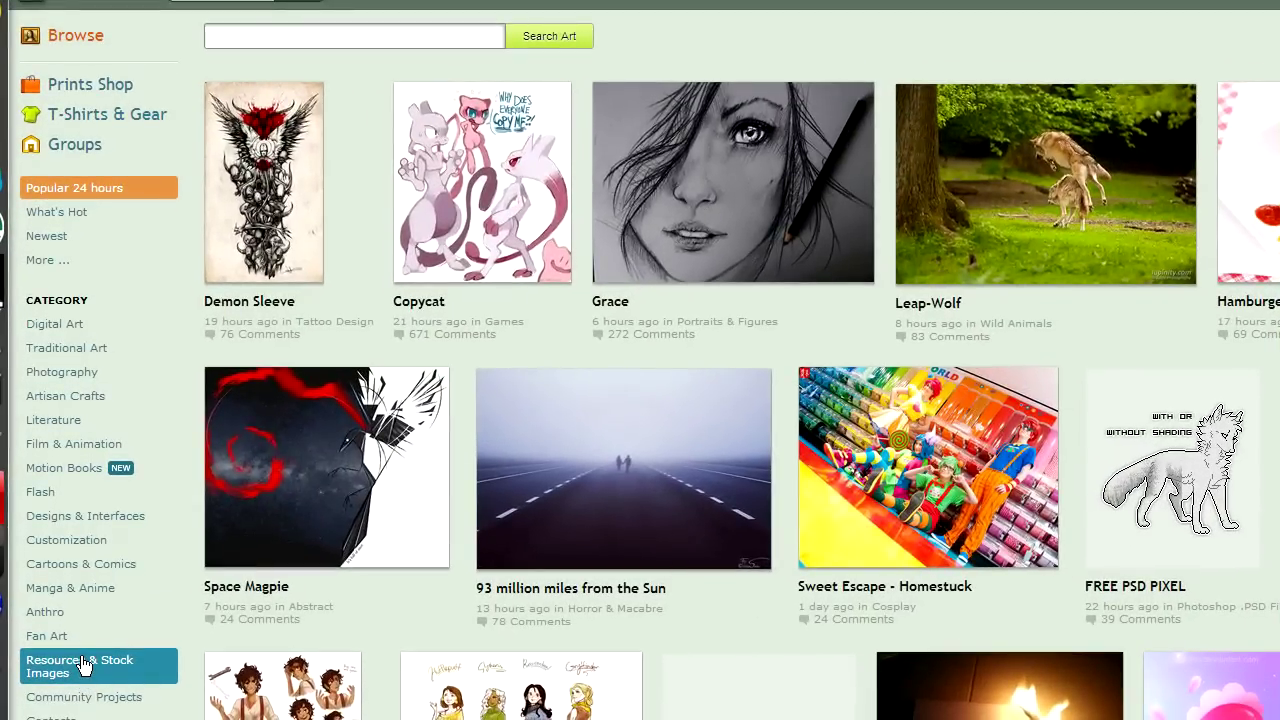
click(83, 665)
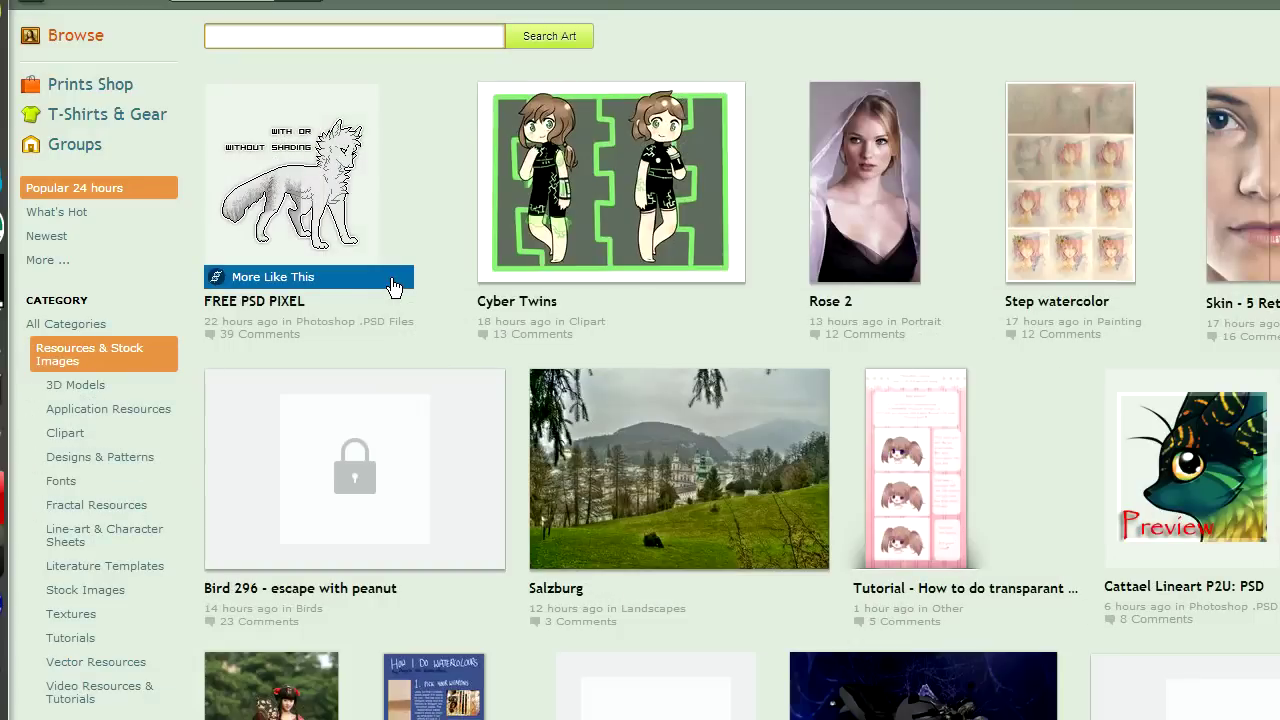
click(128, 412)
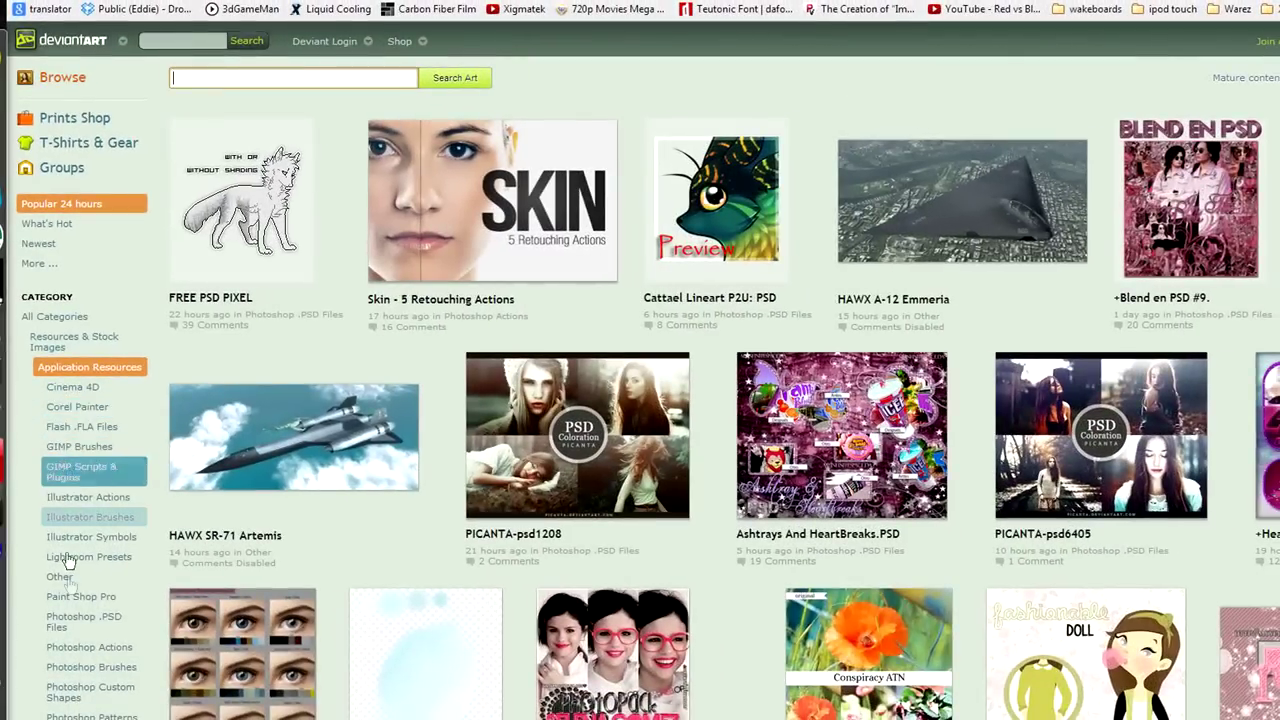
click(78, 670)
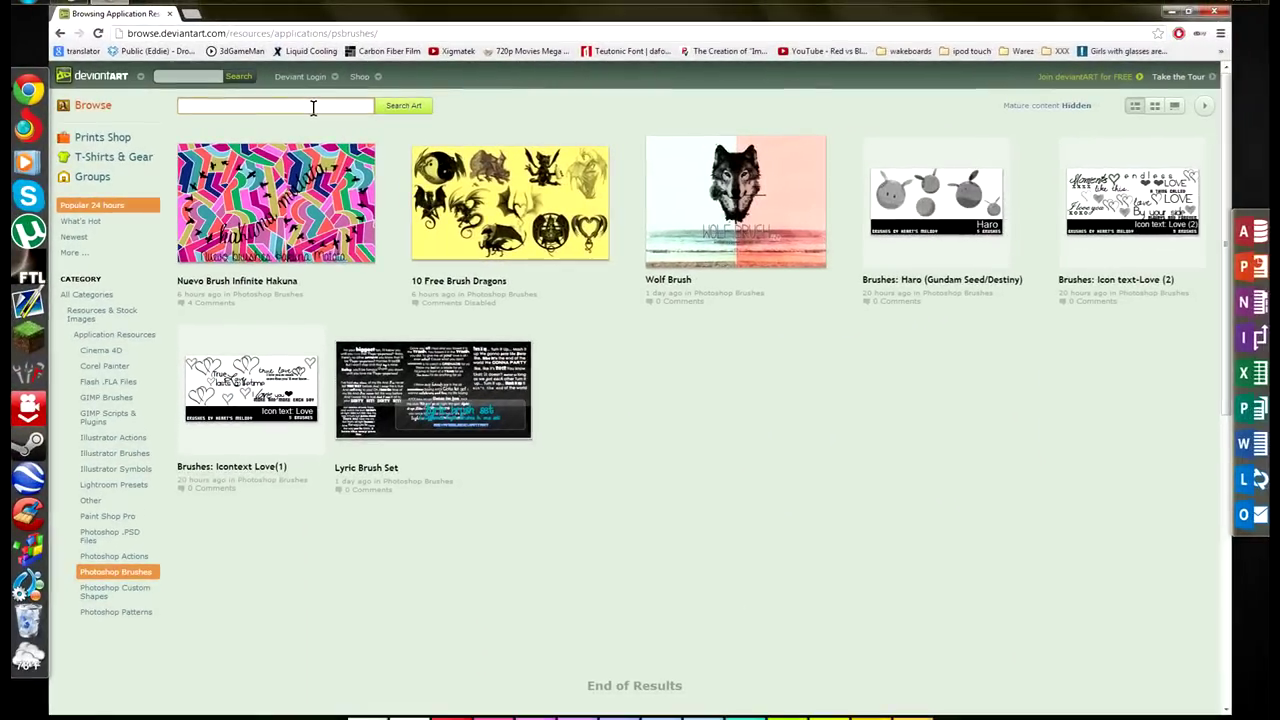
click(341, 82)
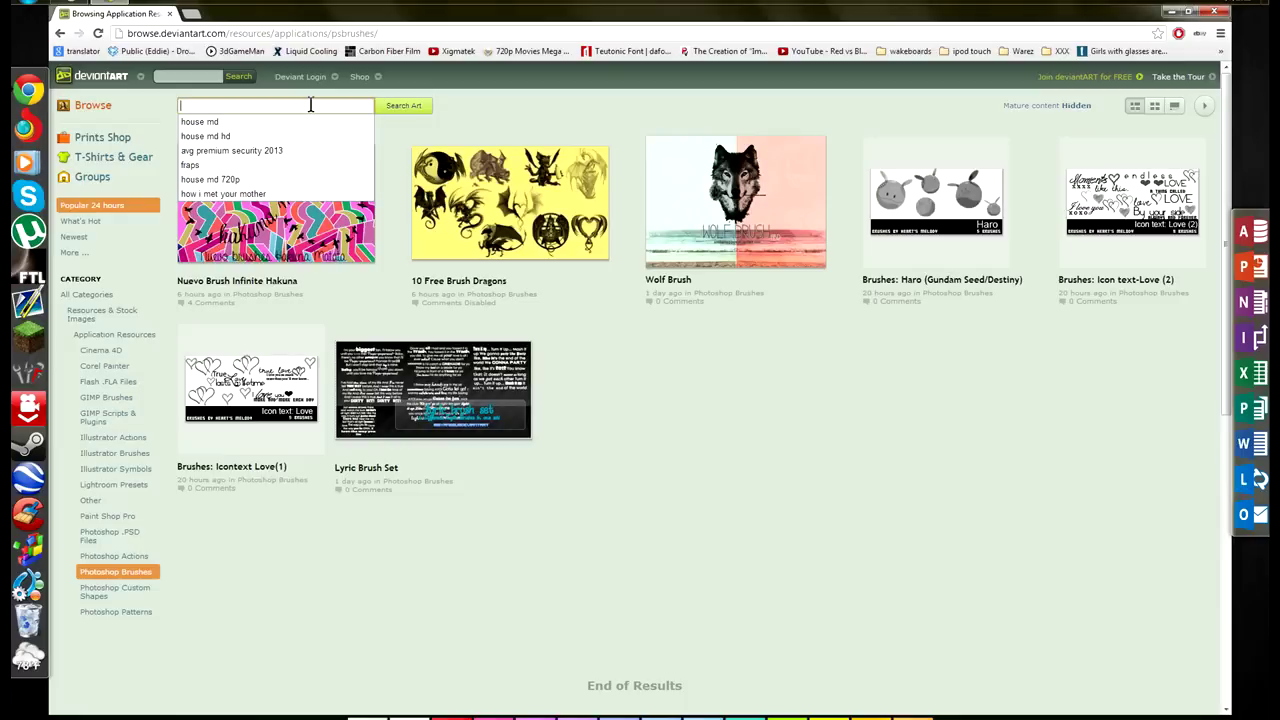
Search Photoshop Brushes for 'smoke' (393 results), then erase the search term.
text(smoke)
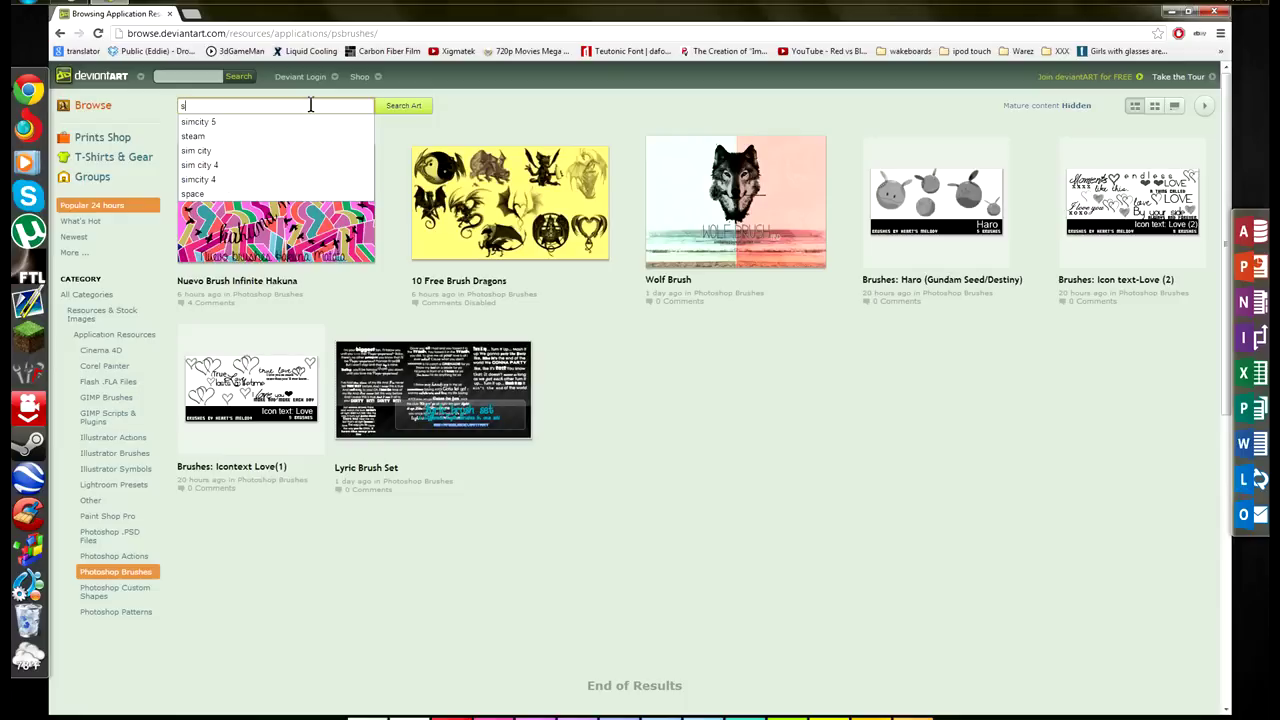
key(Return)
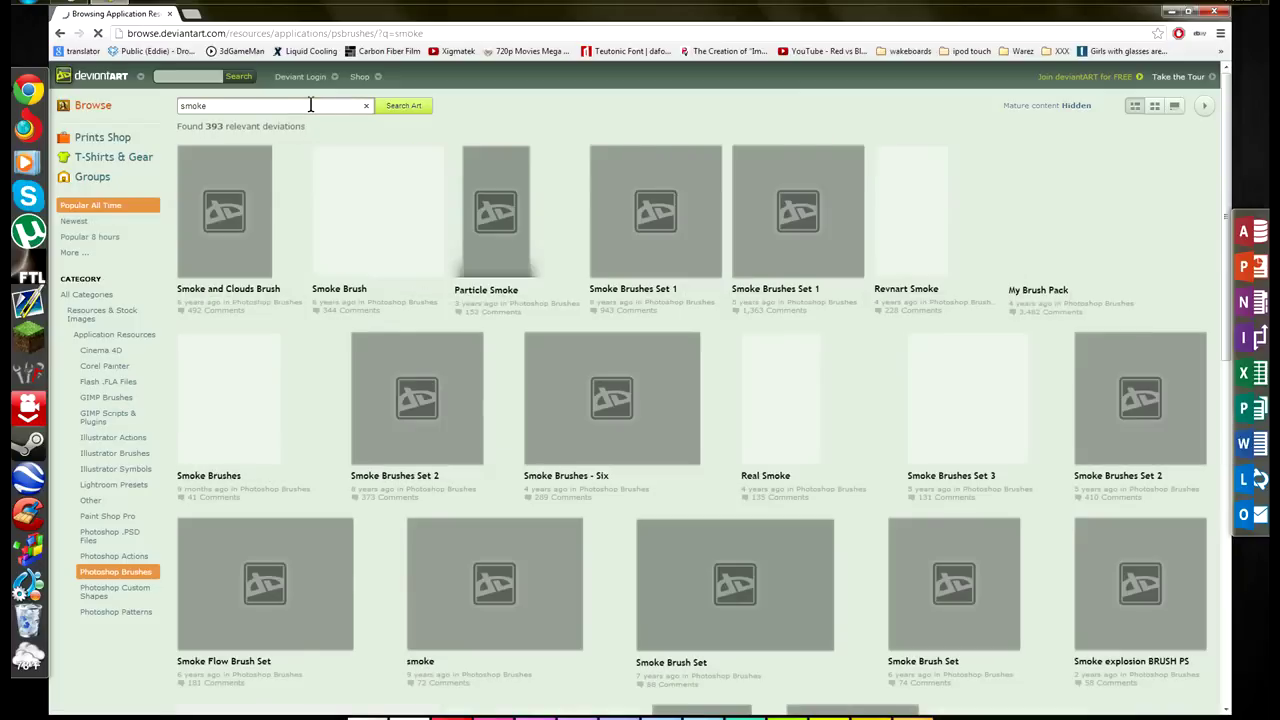
double_click(310, 105)
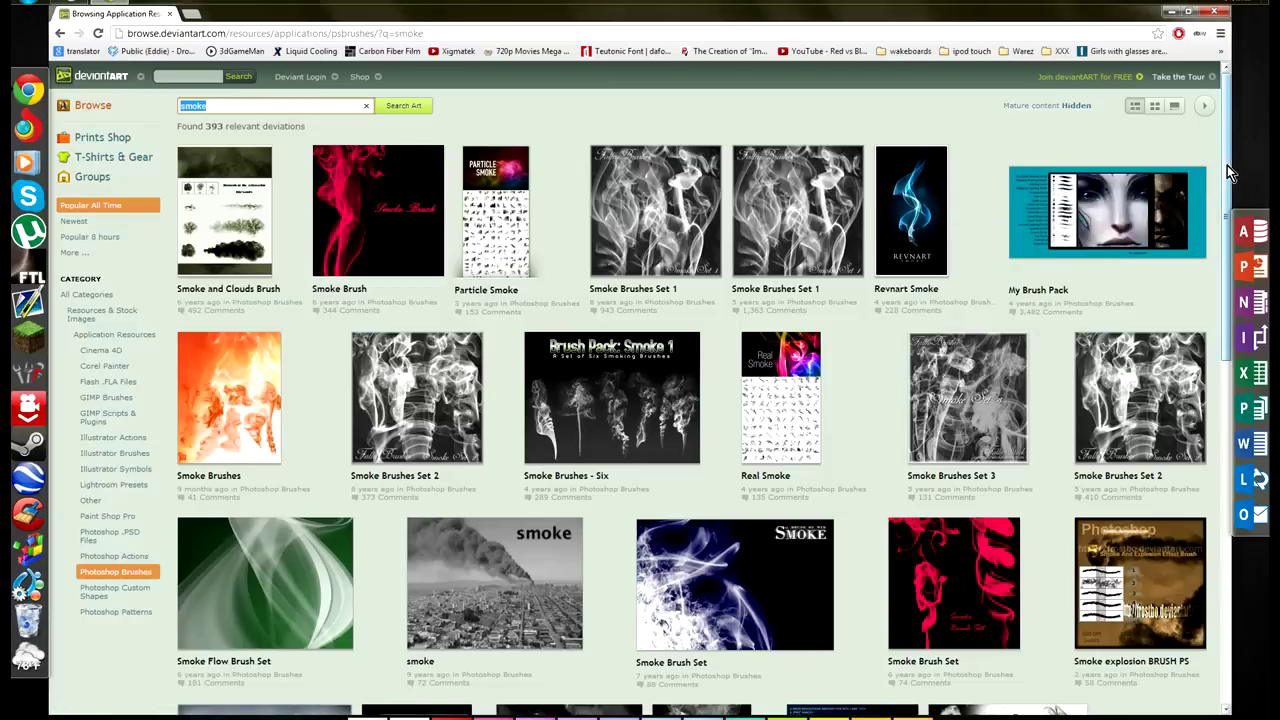
drag(1227, 165, 1221, 341)
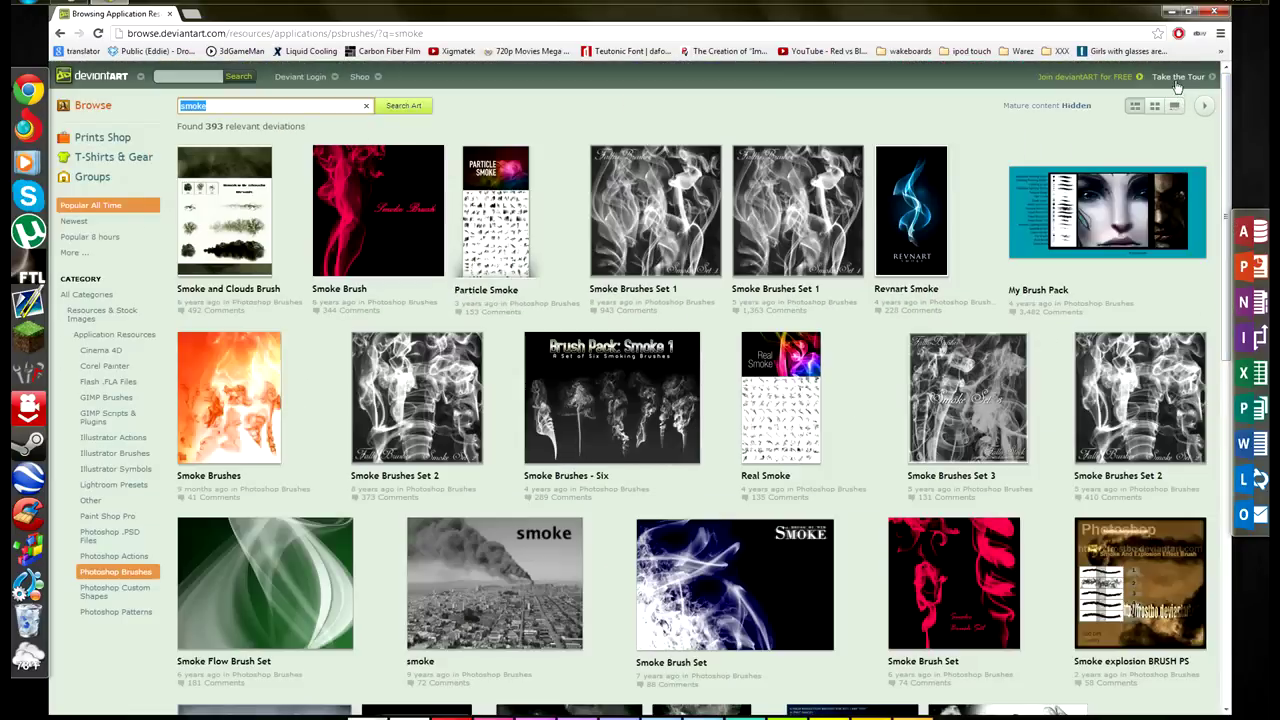
click(277, 101)
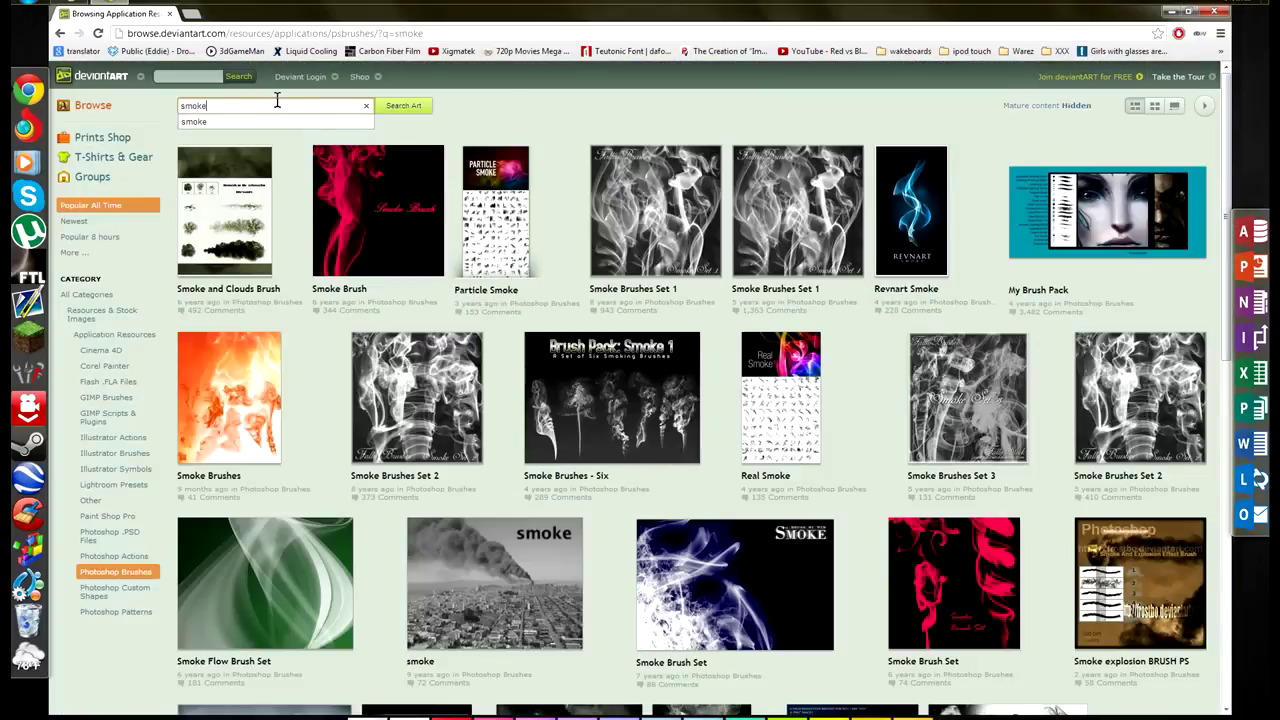
key(BackSpace)
key(BackSpace)
key(BackSpace)
key(BackSpace)
key(BackSpace)
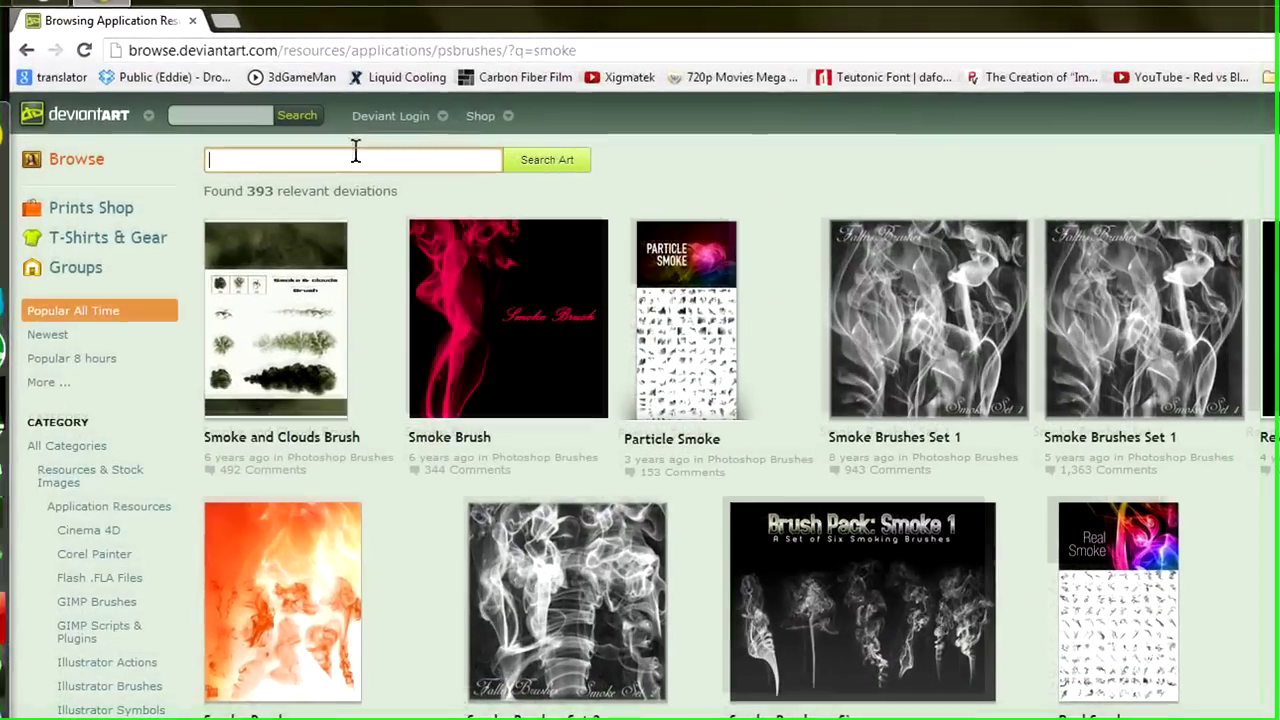
Search the Photoshop Brushes for 'snow flakes'.
text(snow flakes)
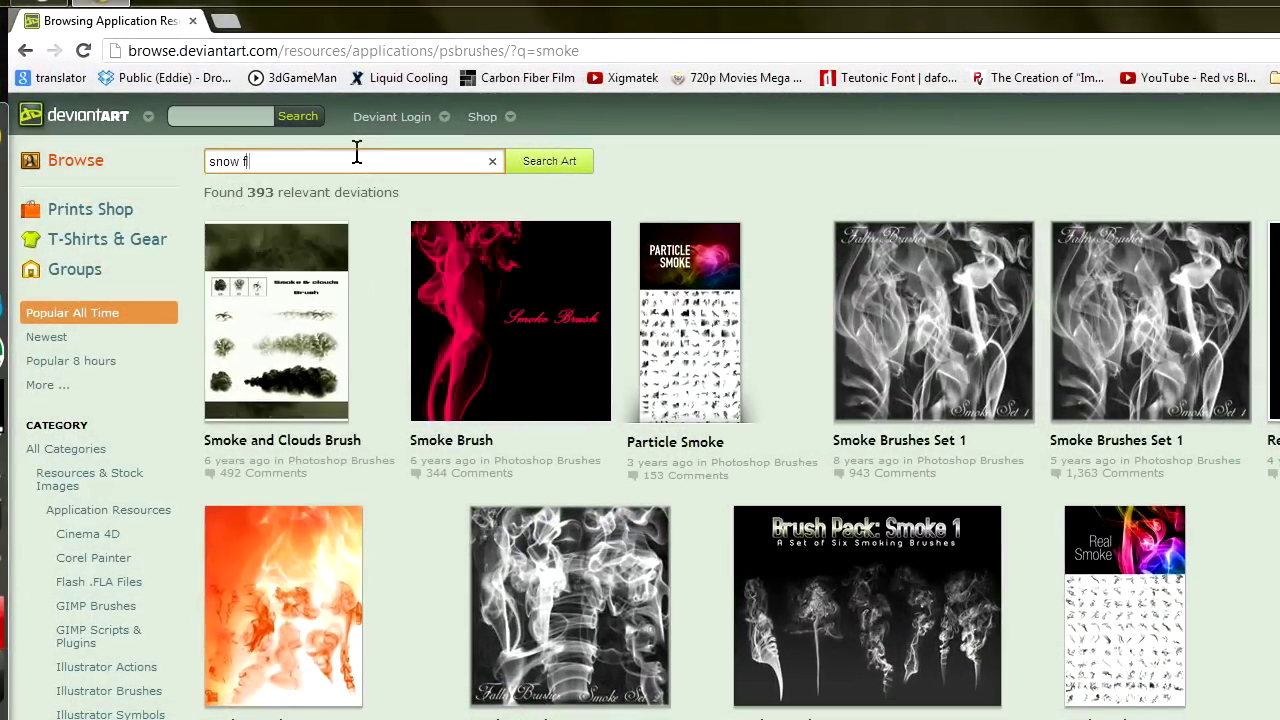
key(Return)
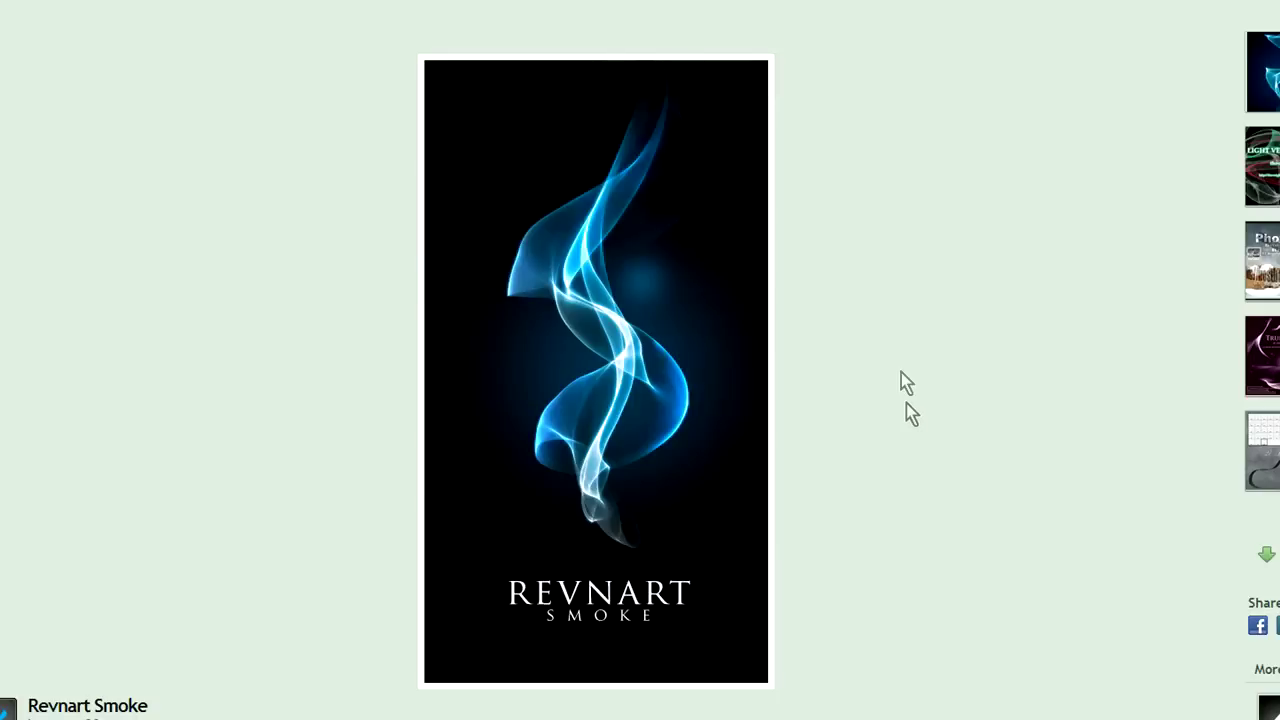
scroll(903, 372, down, 3)
scroll(899, 366, up, 1)
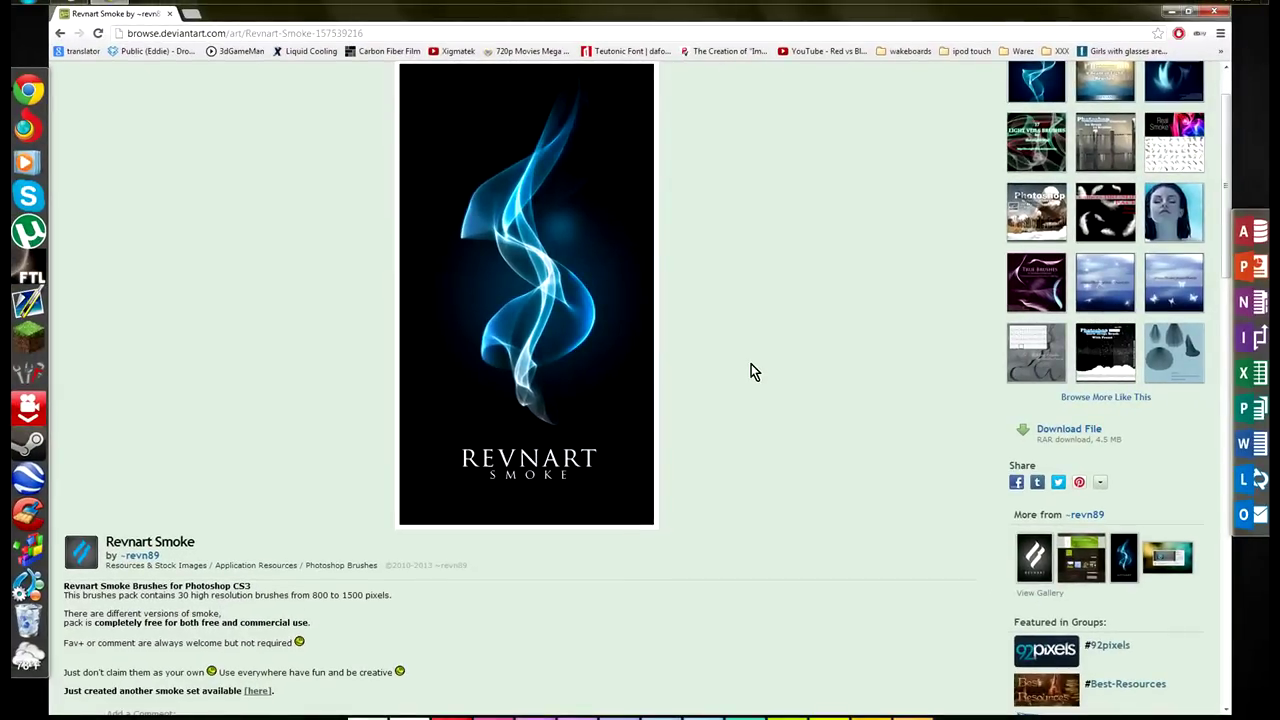
scroll(755, 372, down, 3)
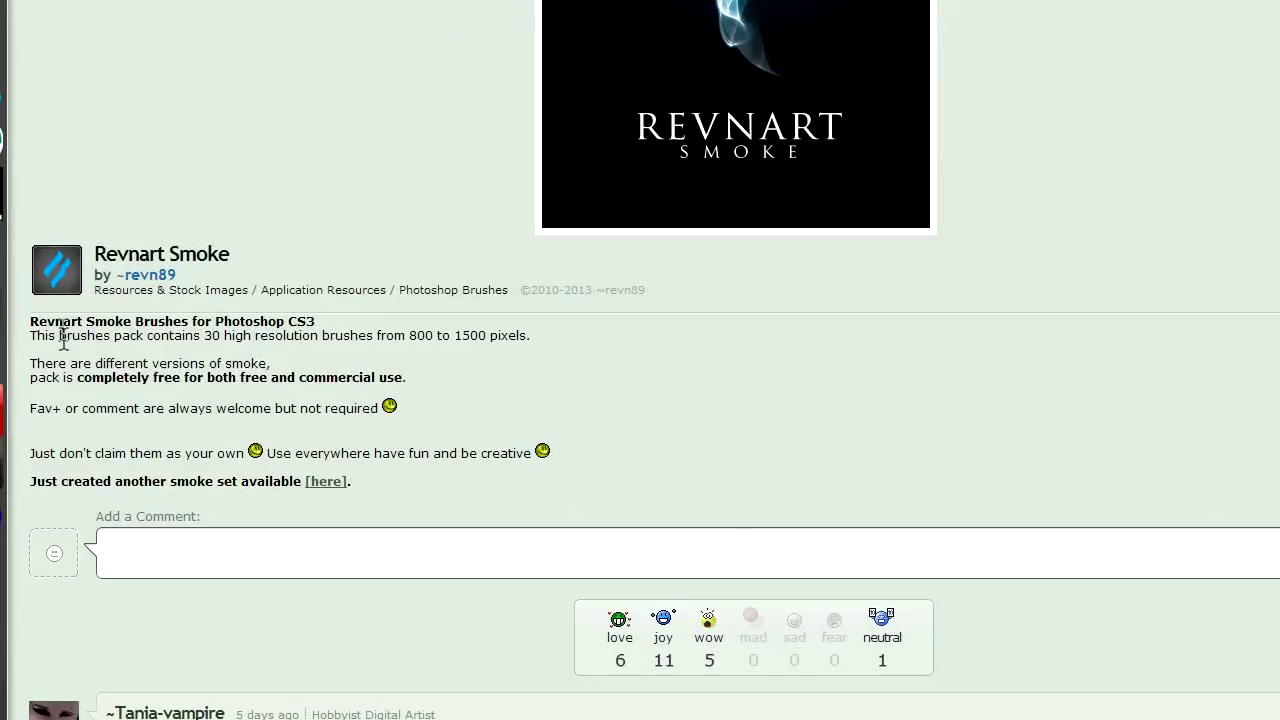
drag(62, 336, 103, 503)
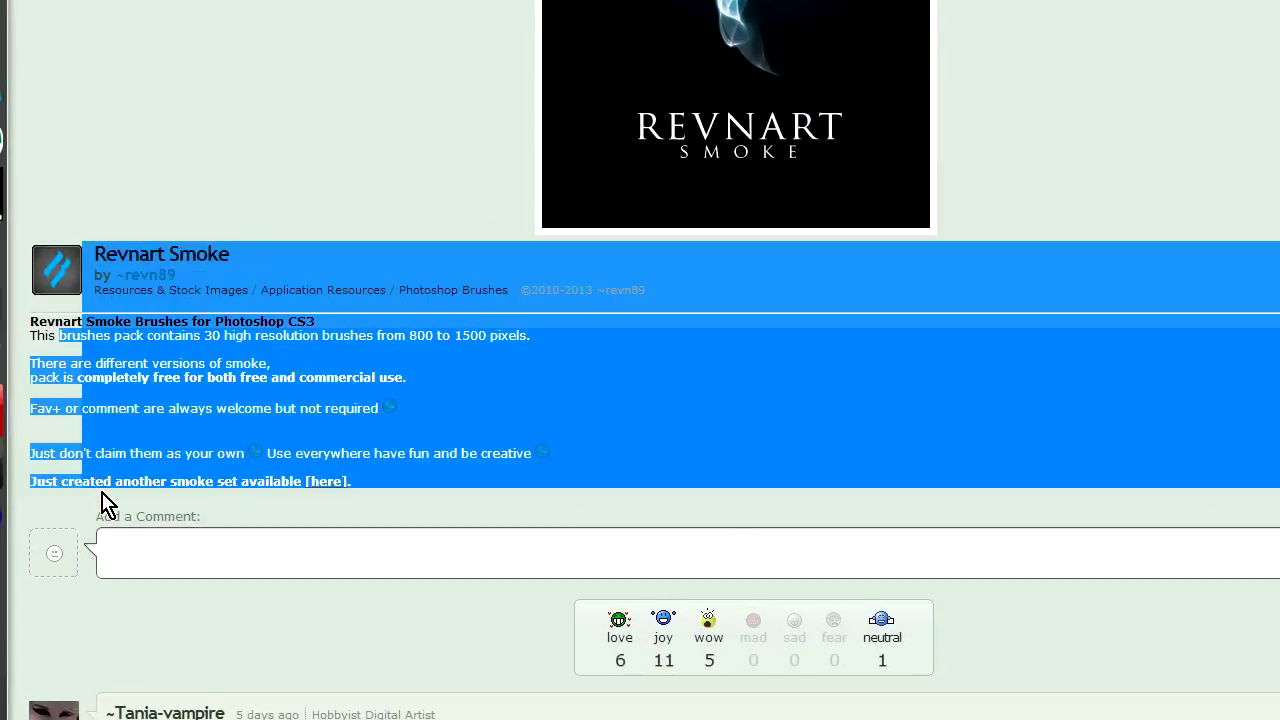
click(226, 410)
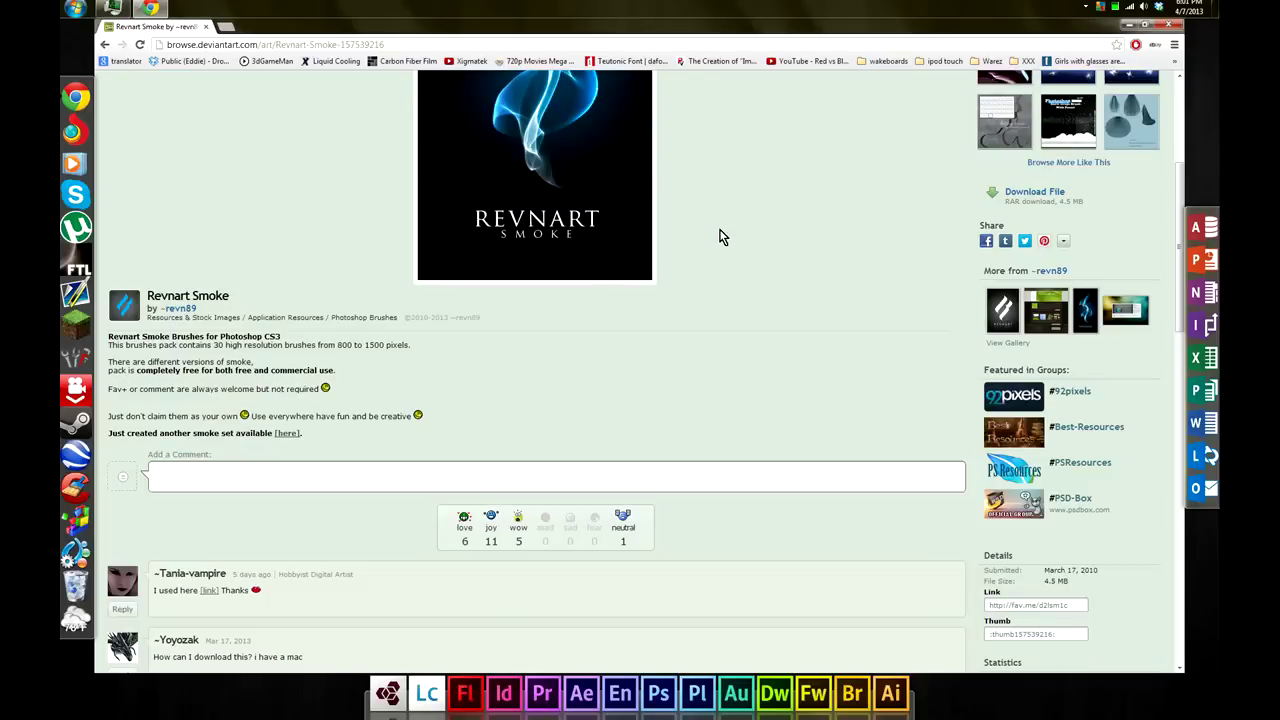
Download the Revnart Smoke brush pack RAR and launch Photoshop CS6.
scroll(859, 201, up, 3)
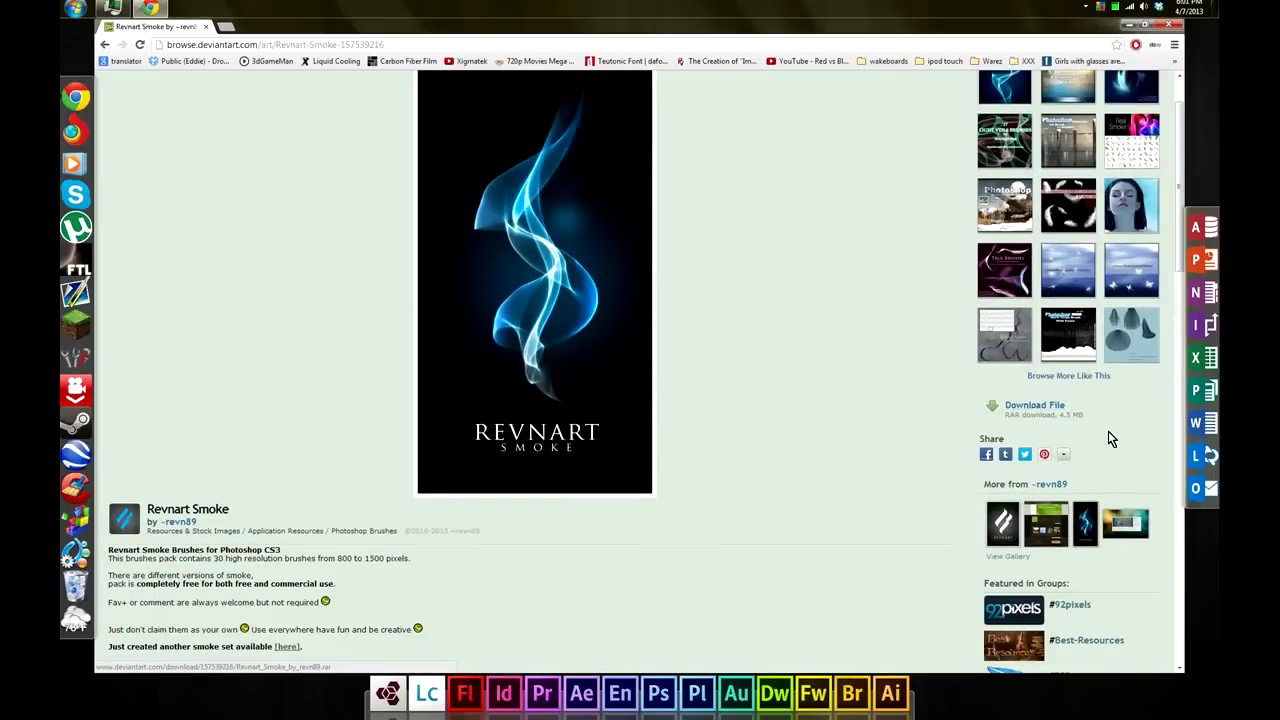
click(1038, 407)
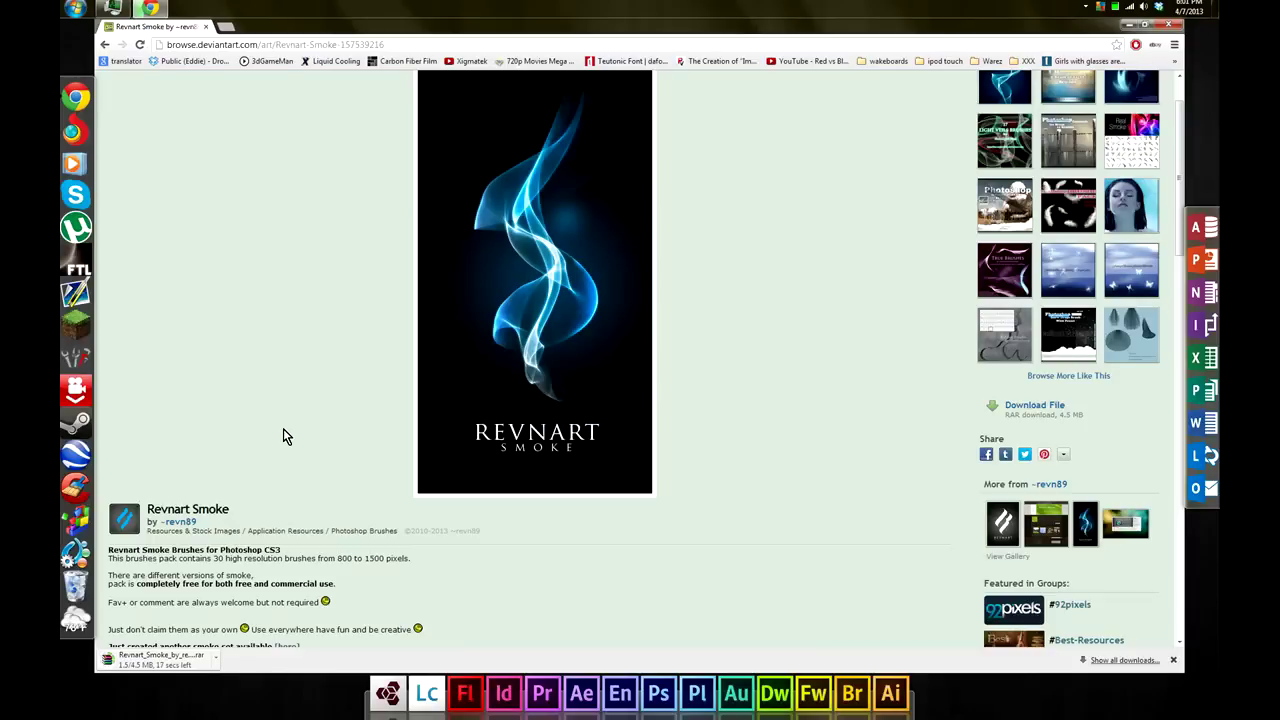
click(660, 682)
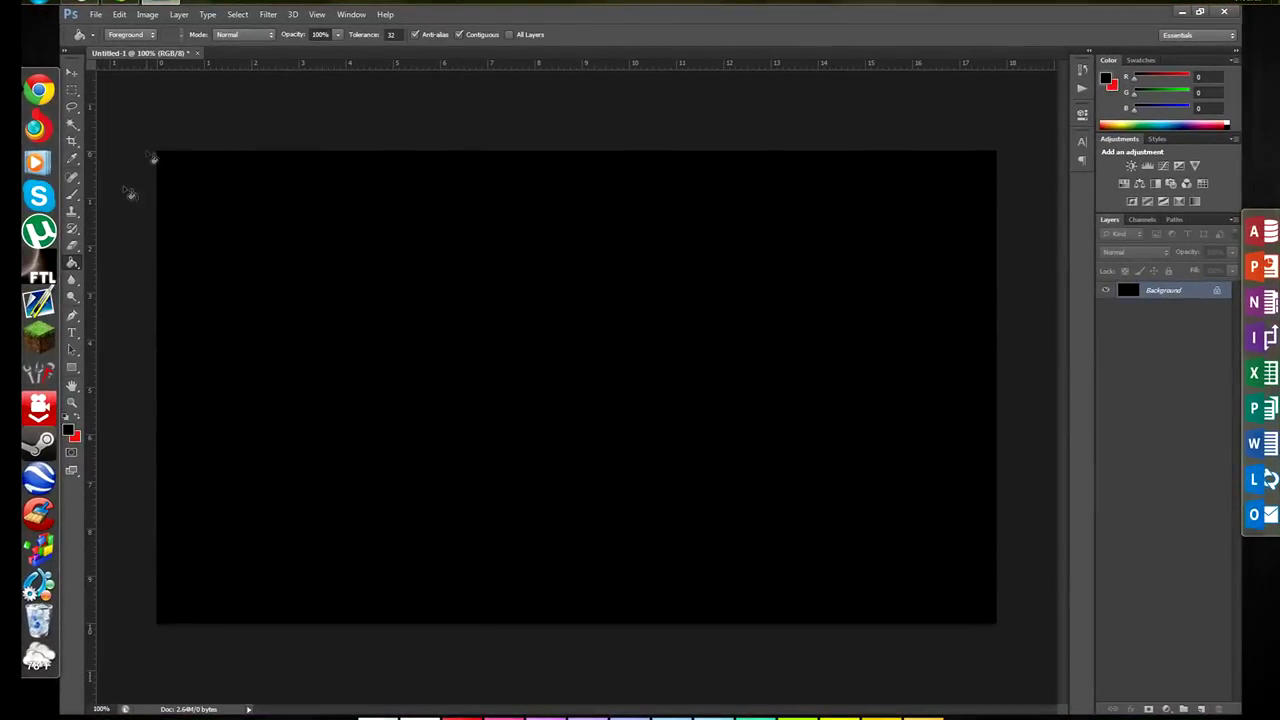
Switch to the Brush tool and bring up the brush preset picker's options menu.
click(71, 197)
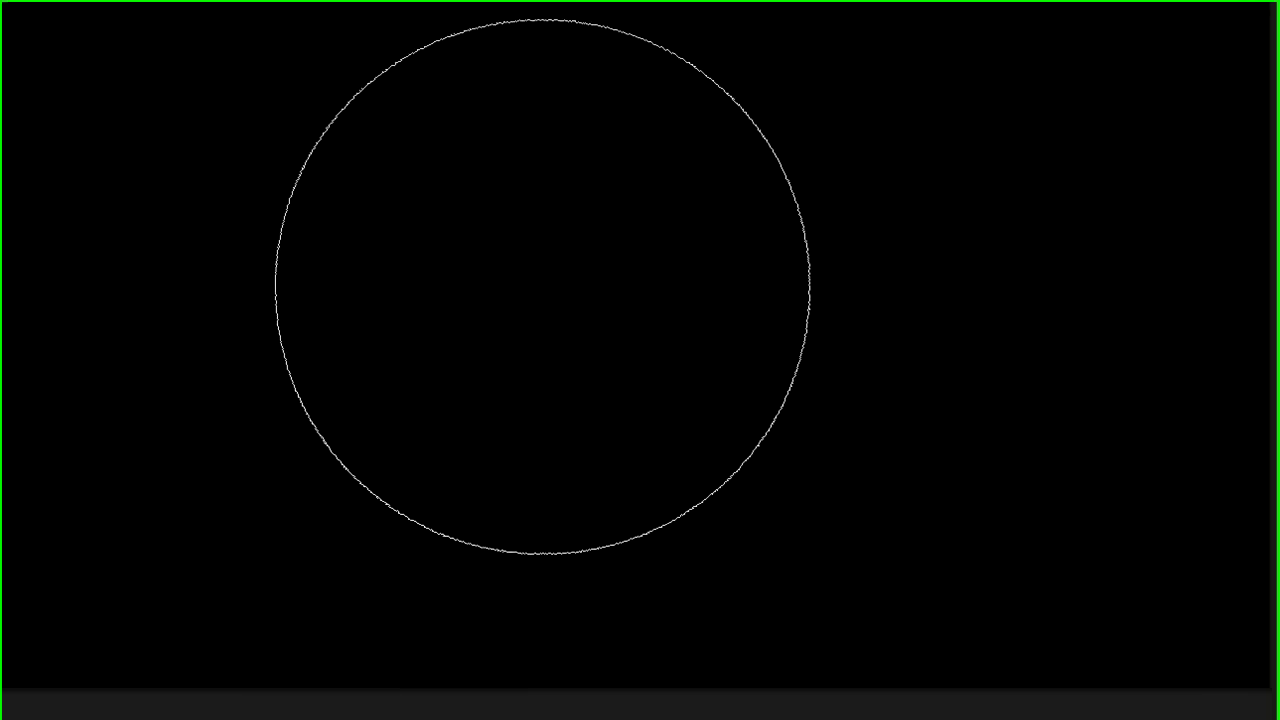
right_click(543, 286)
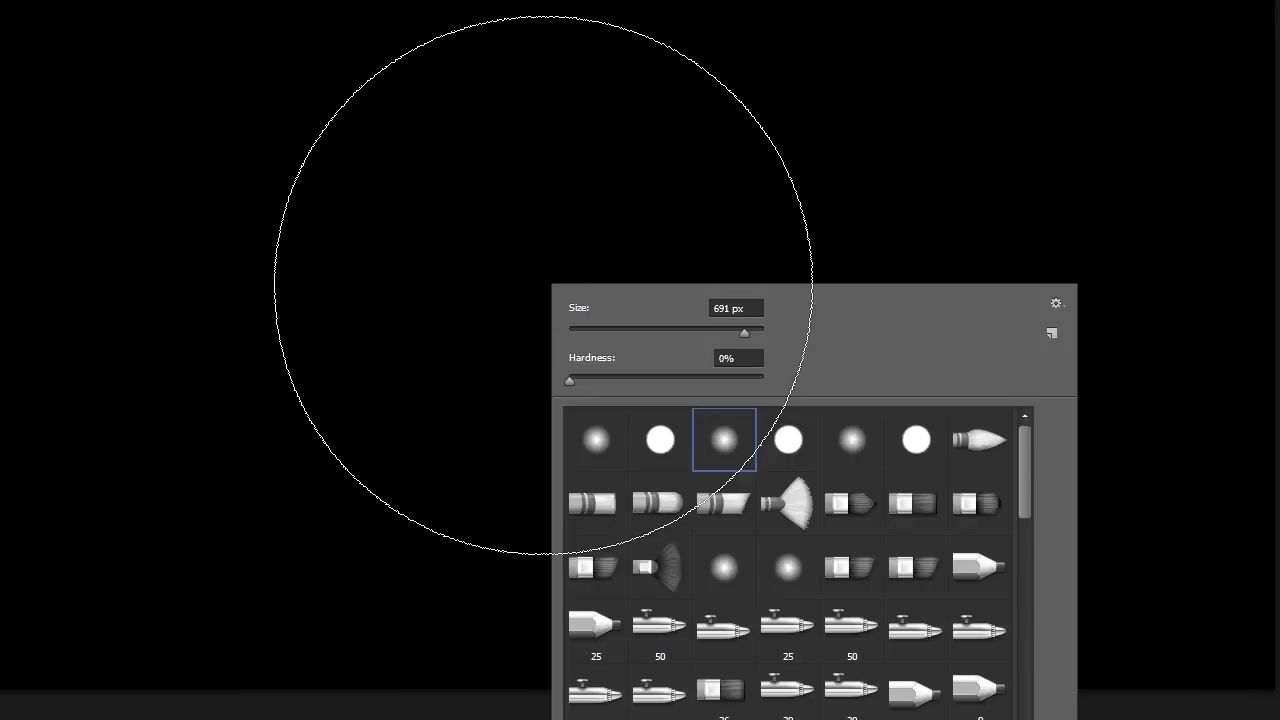
click(1059, 305)
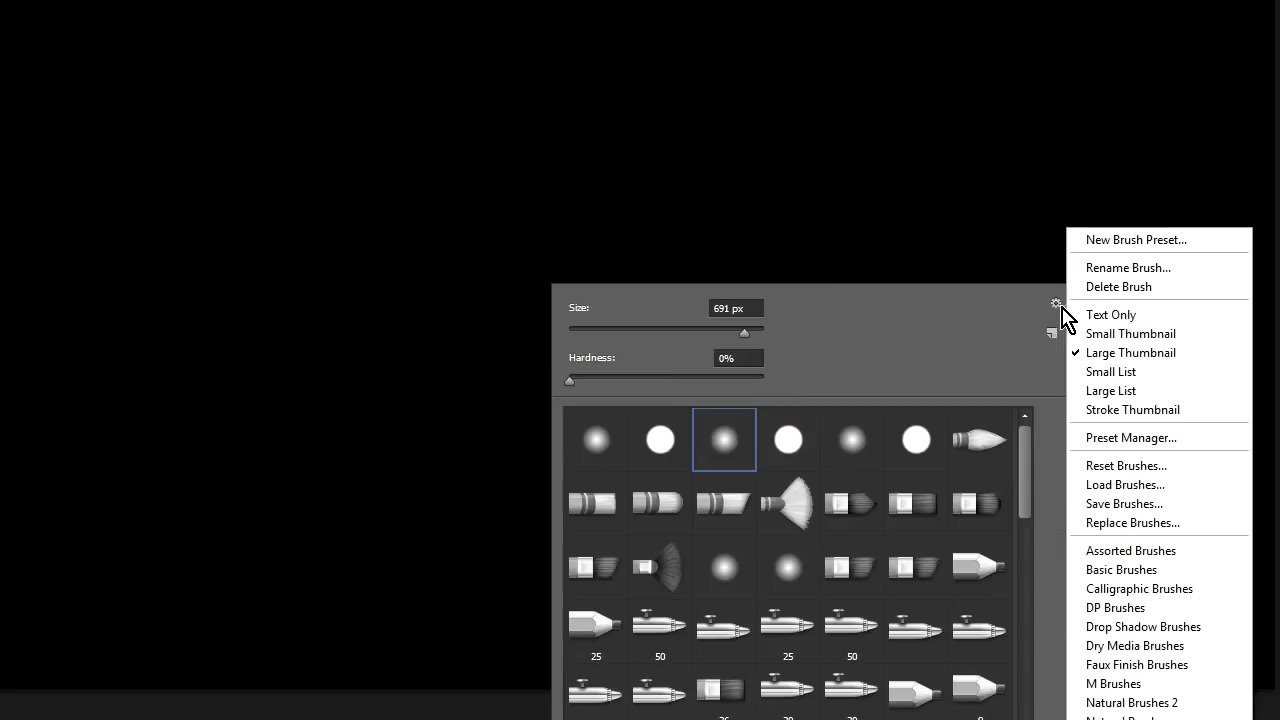
Load Kavaeka_Weather_Warp.abr from the Weather_Warp_by_Kavaeka folder into the brush presets.
click(1146, 488)
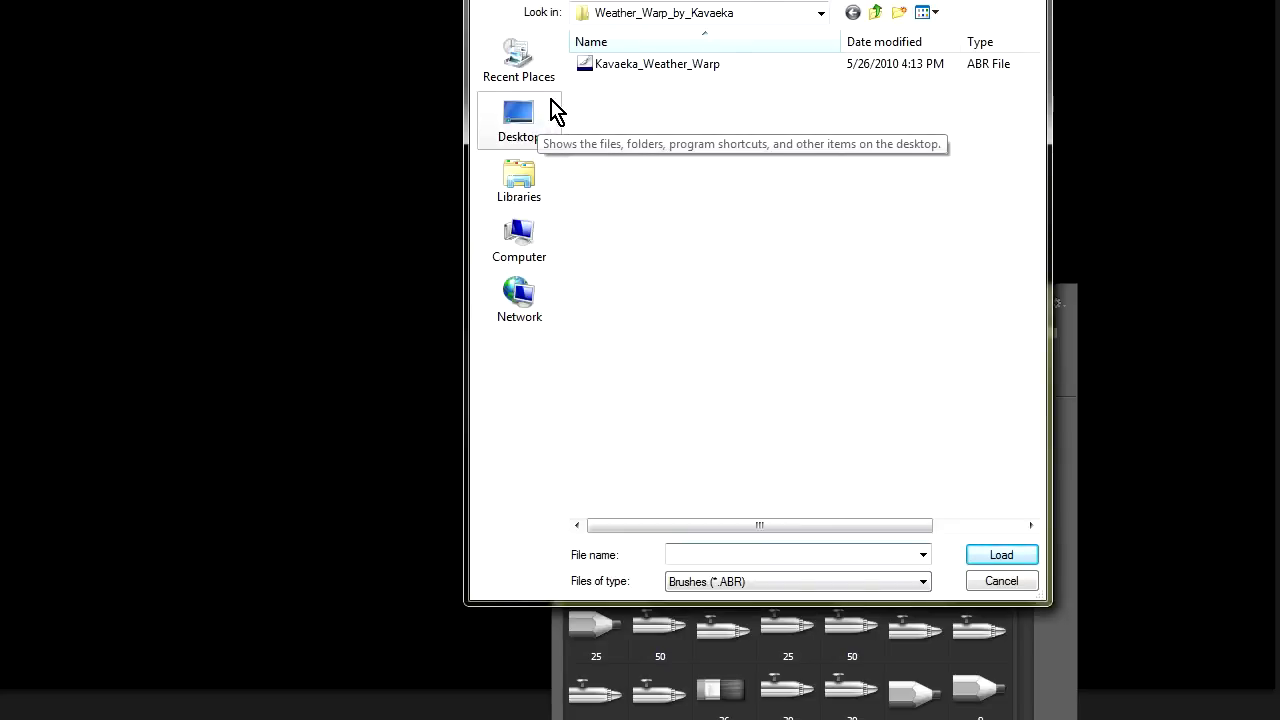
click(524, 188)
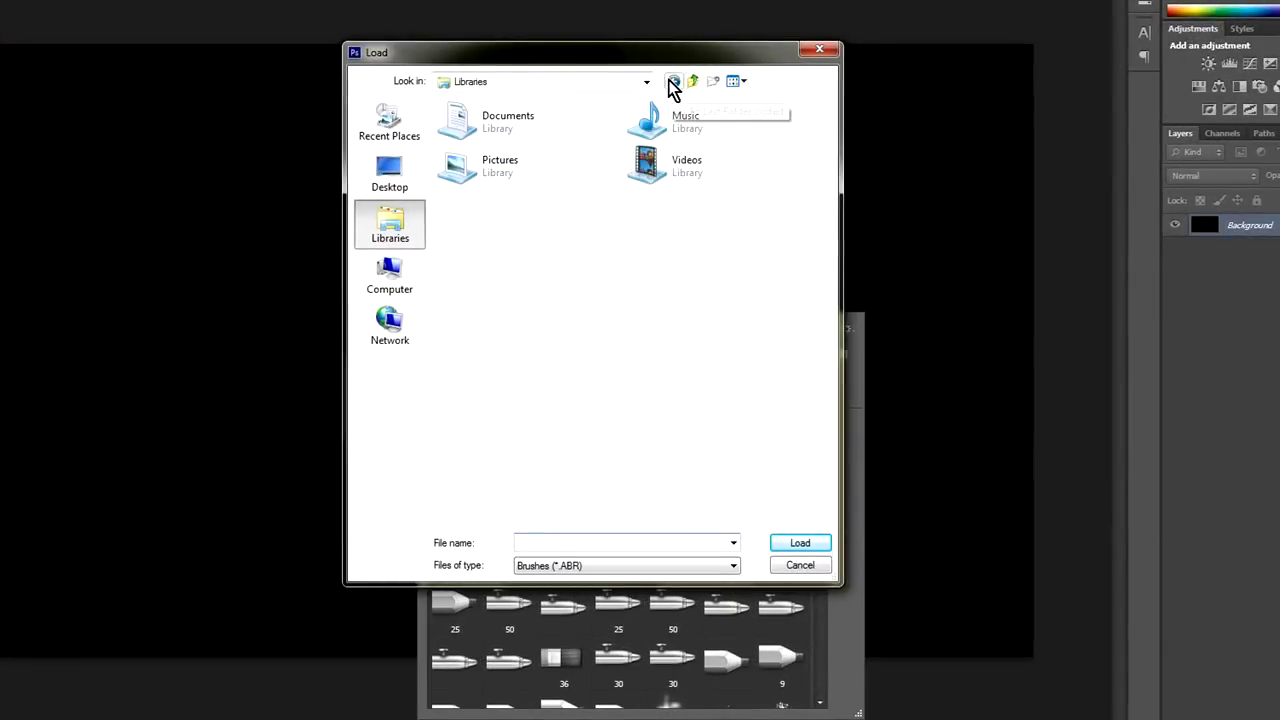
click(672, 81)
click(540, 128)
double_click(540, 128)
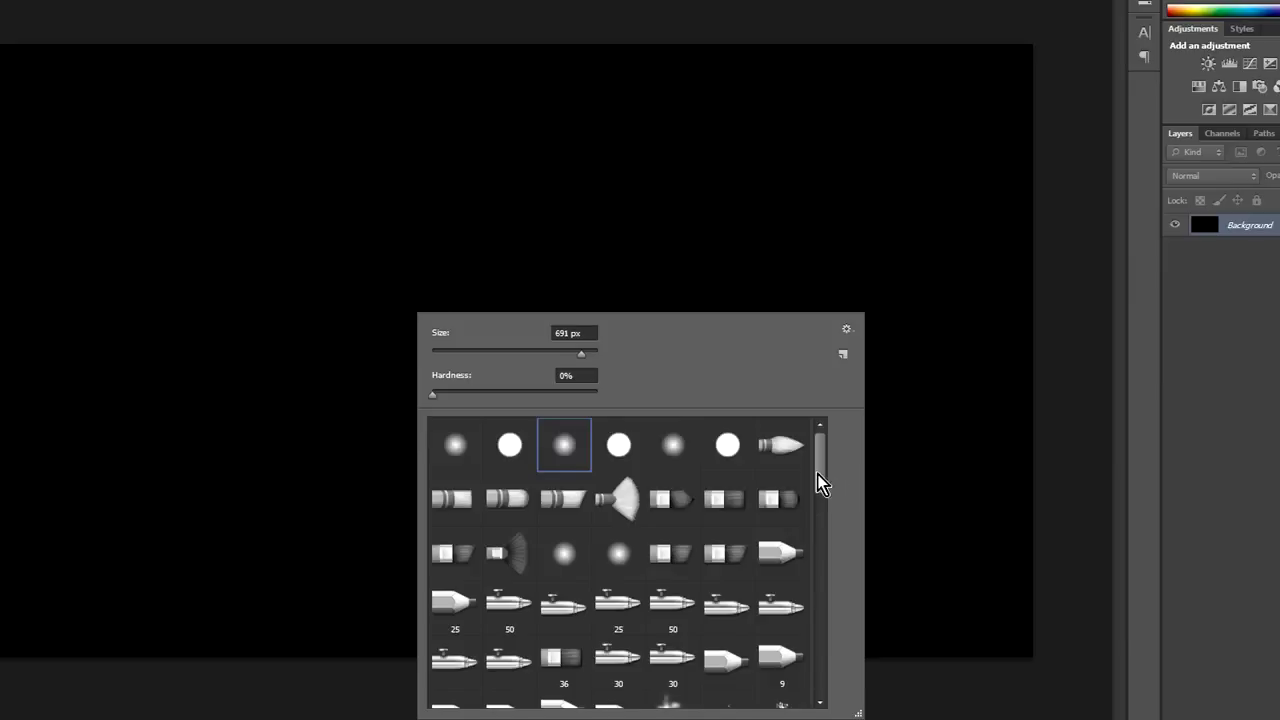
Pick the 911 px snowflake brush at the bottom of the preset list and close the picker.
drag(823, 480, 826, 686)
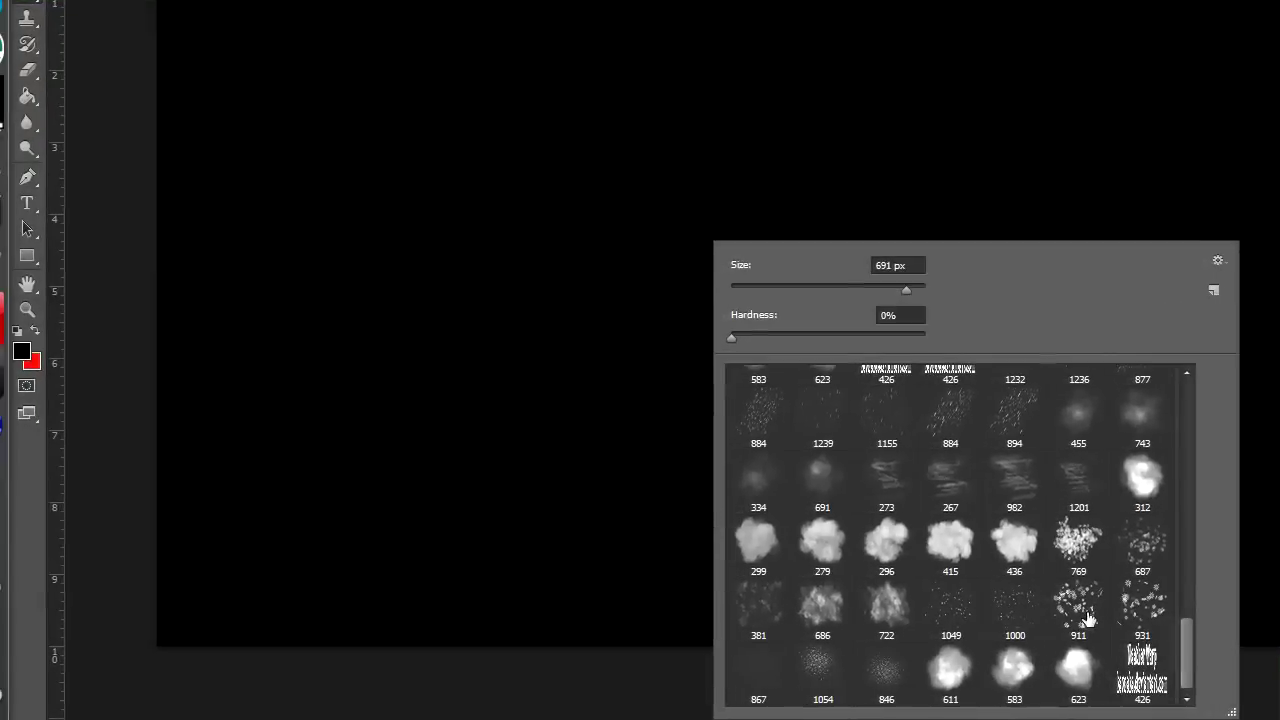
click(1087, 620)
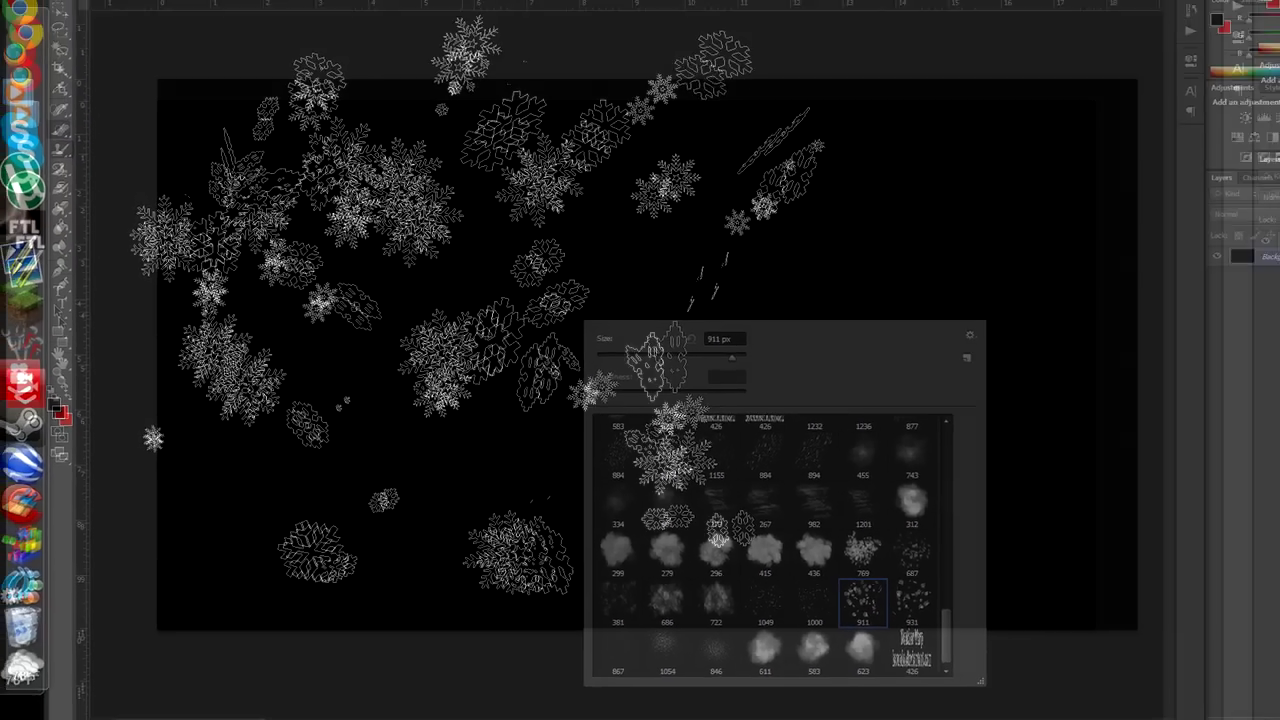
key(Return)
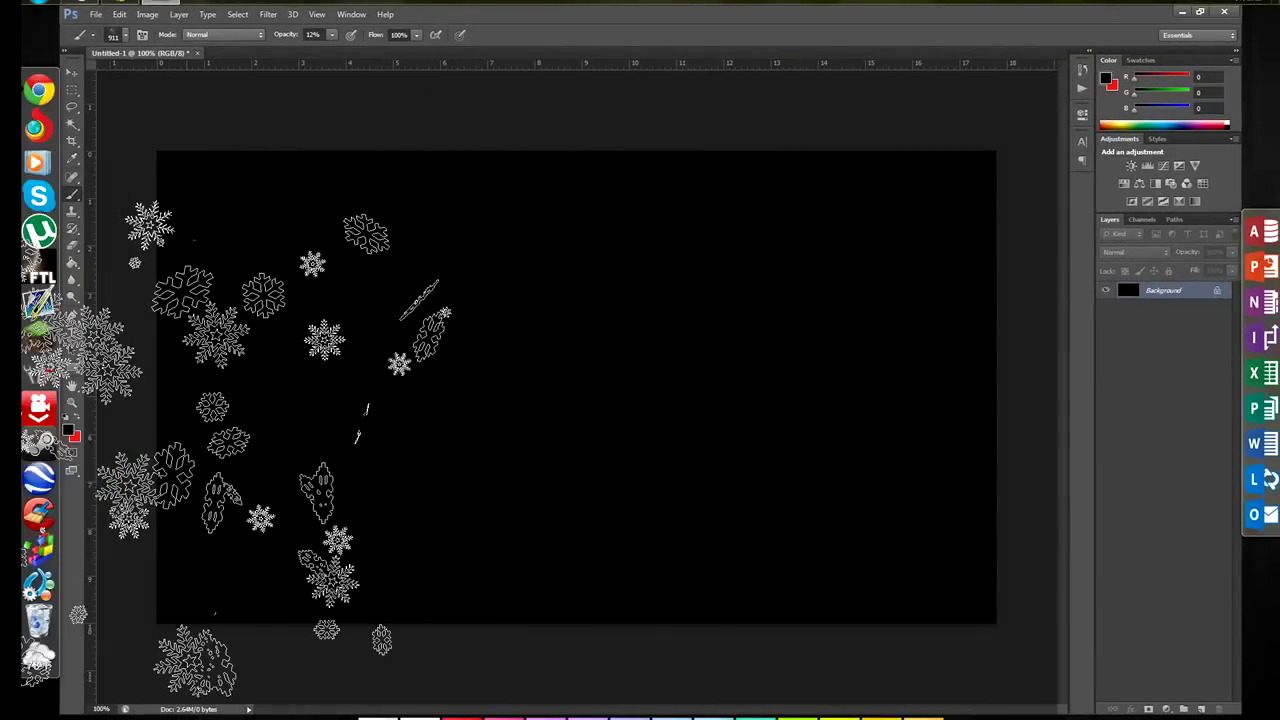
Set the foreground colour to pure white.
click(70, 432)
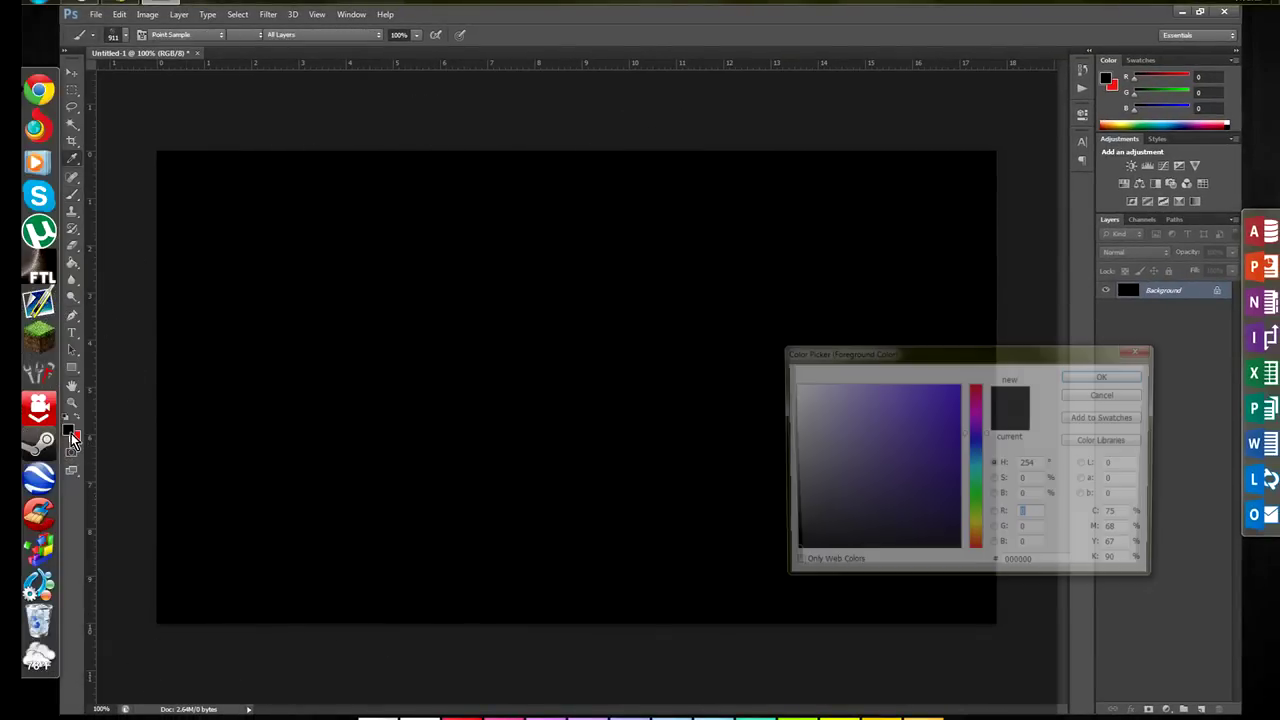
drag(816, 448, 737, 309)
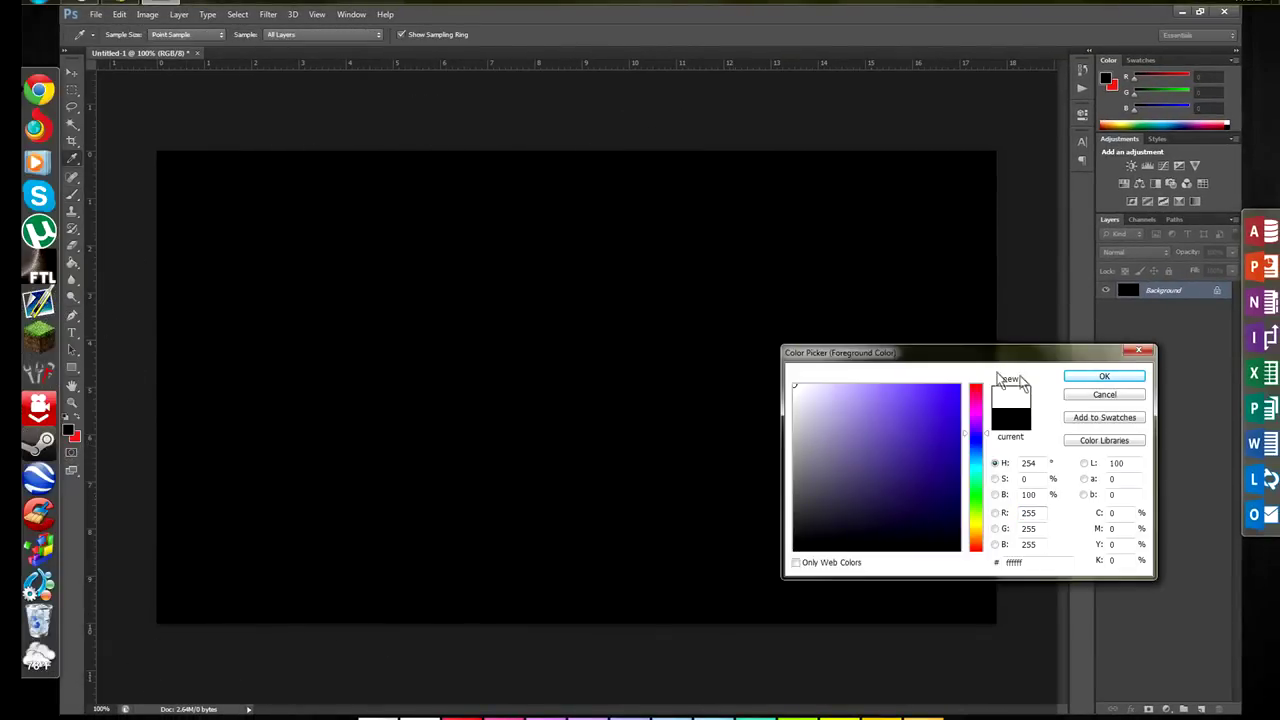
click(1090, 382)
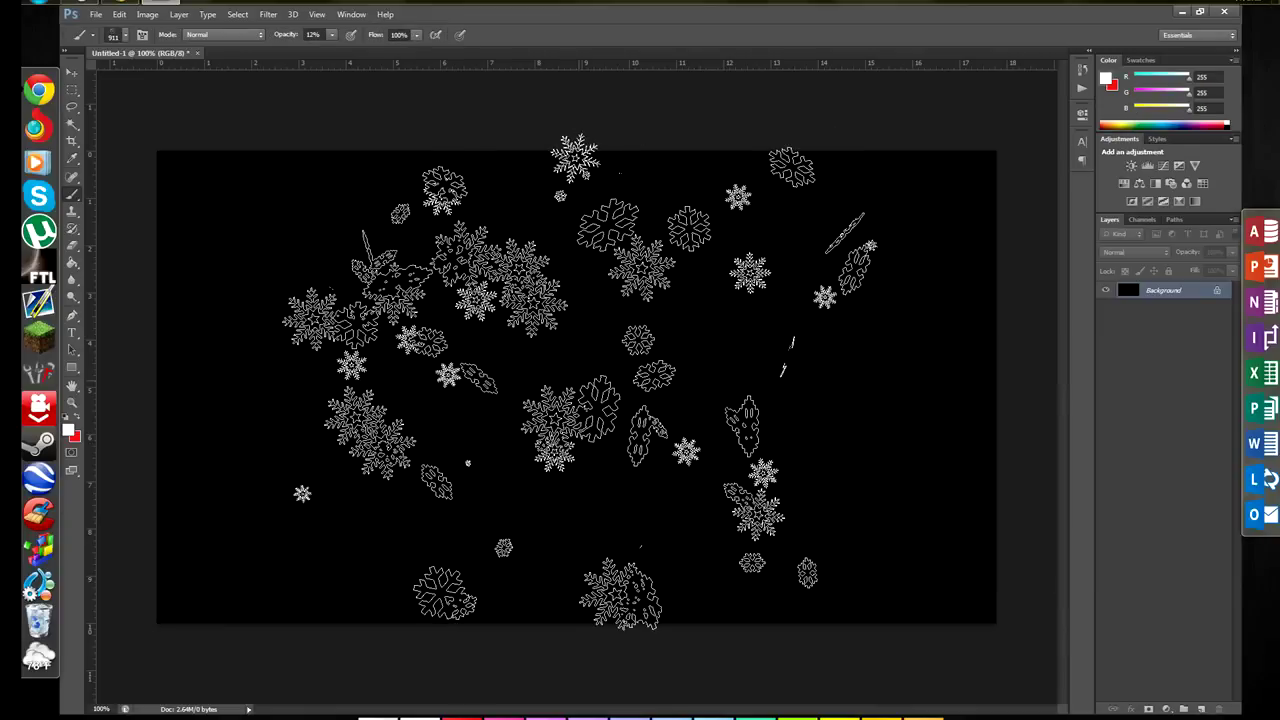
Shrink the brush to 600 px, stamp a faint snowflake, paint at 100% opacity, then undo the strokes.
key(bracketleft)
key(bracketleft)
key(bracketleft)
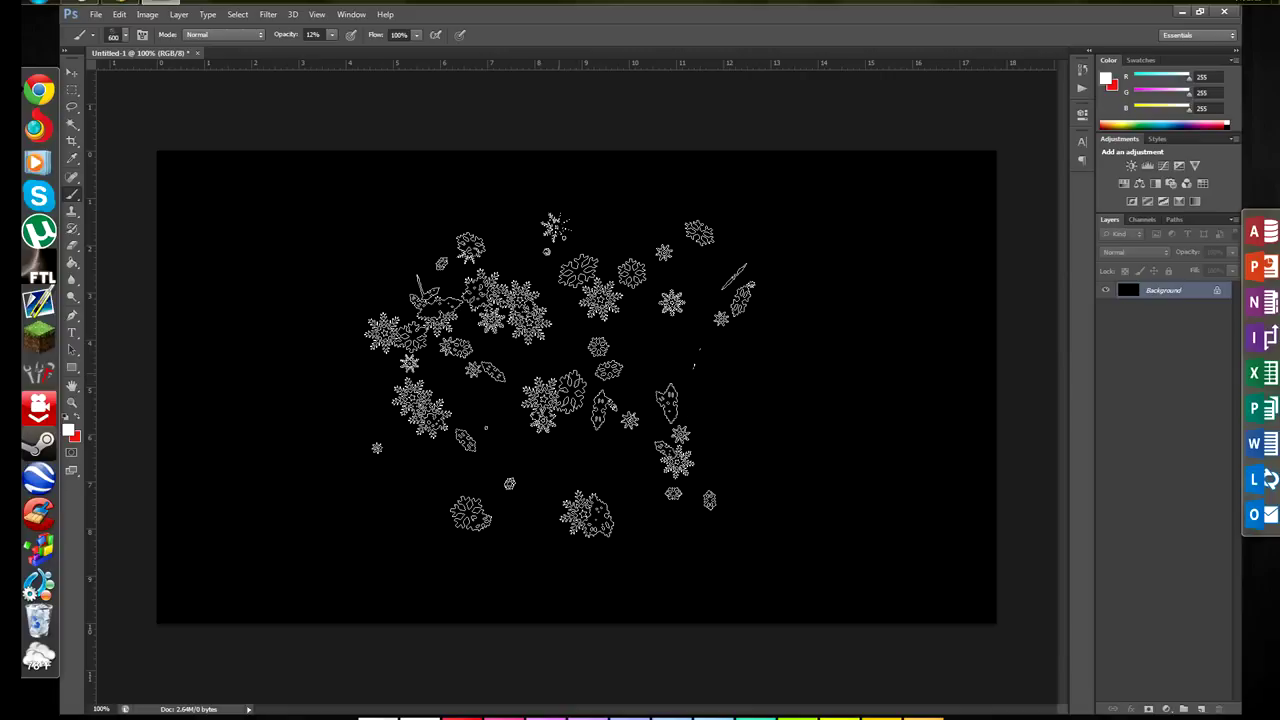
click(560, 376)
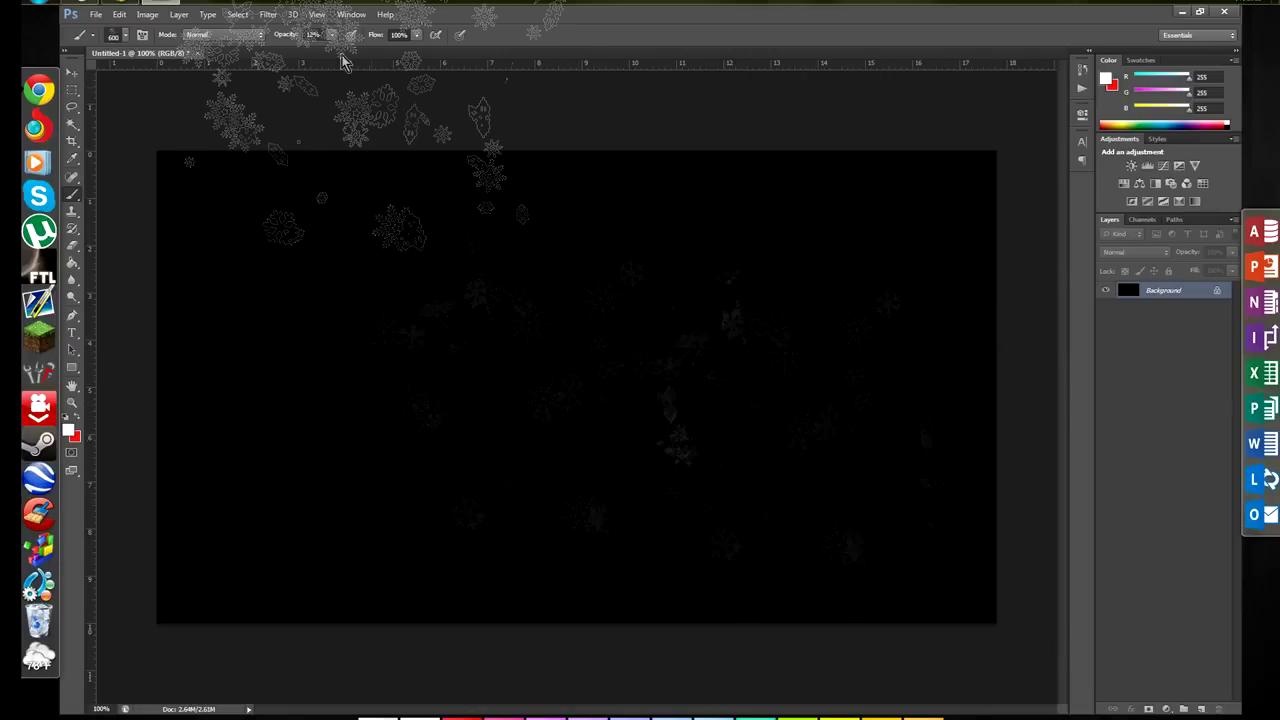
drag(333, 46, 440, 86)
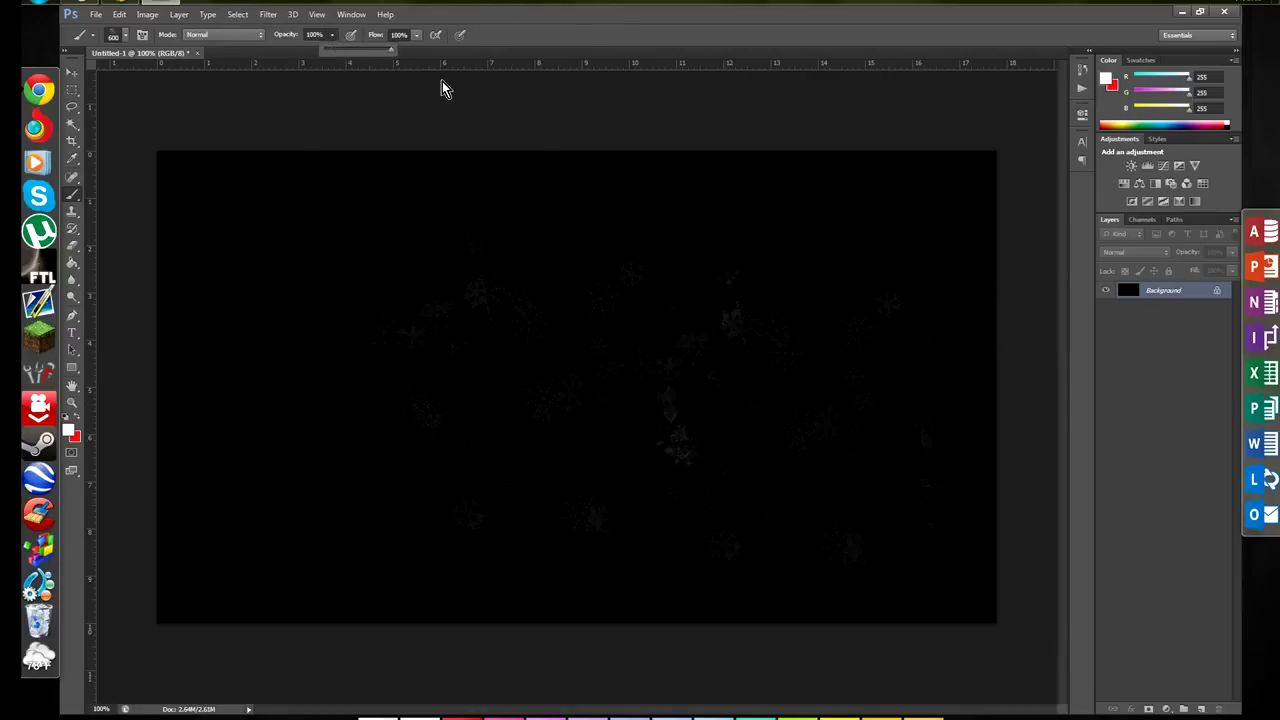
drag(200, 300, 560, 430)
mouse_move(310, 370)
mouse_down()
mouse_move(560, 300)
mouse_move(720, 440)
mouse_move(580, 380)
mouse_up()
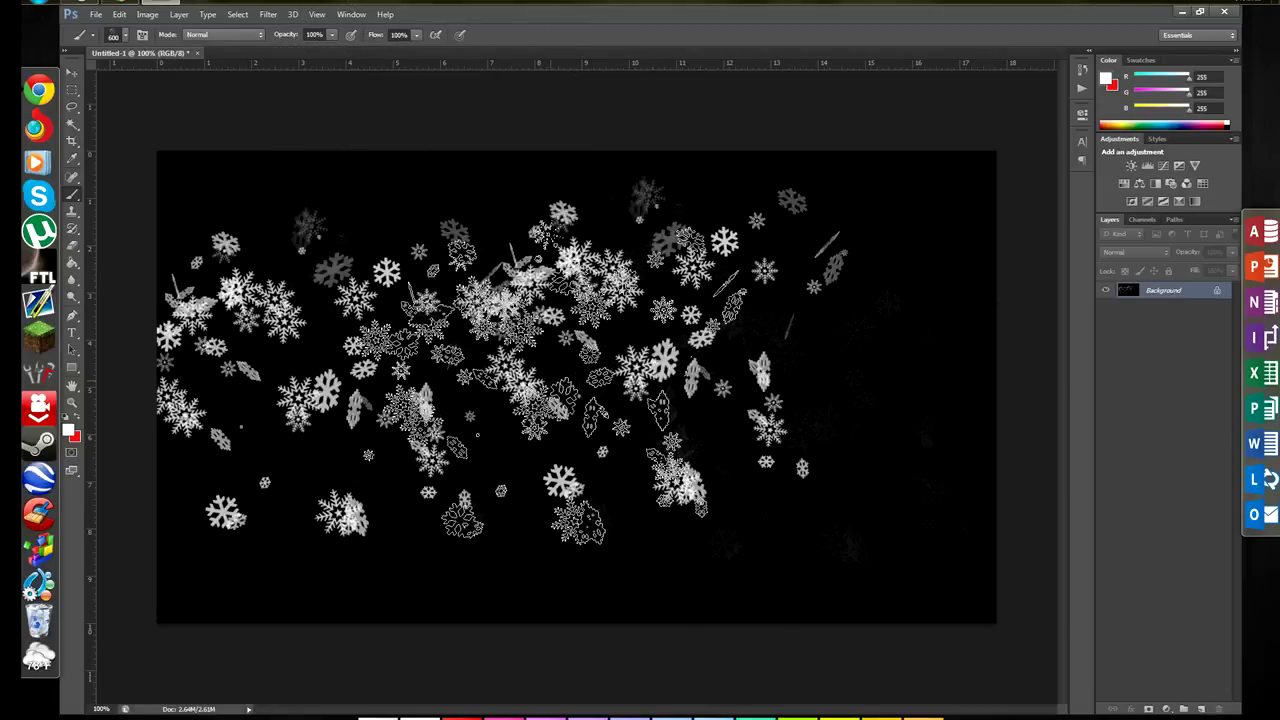
key(ctrl+alt+z)
key(ctrl+alt+z)
key(ctrl+alt+z)
key(ctrl+alt+z)
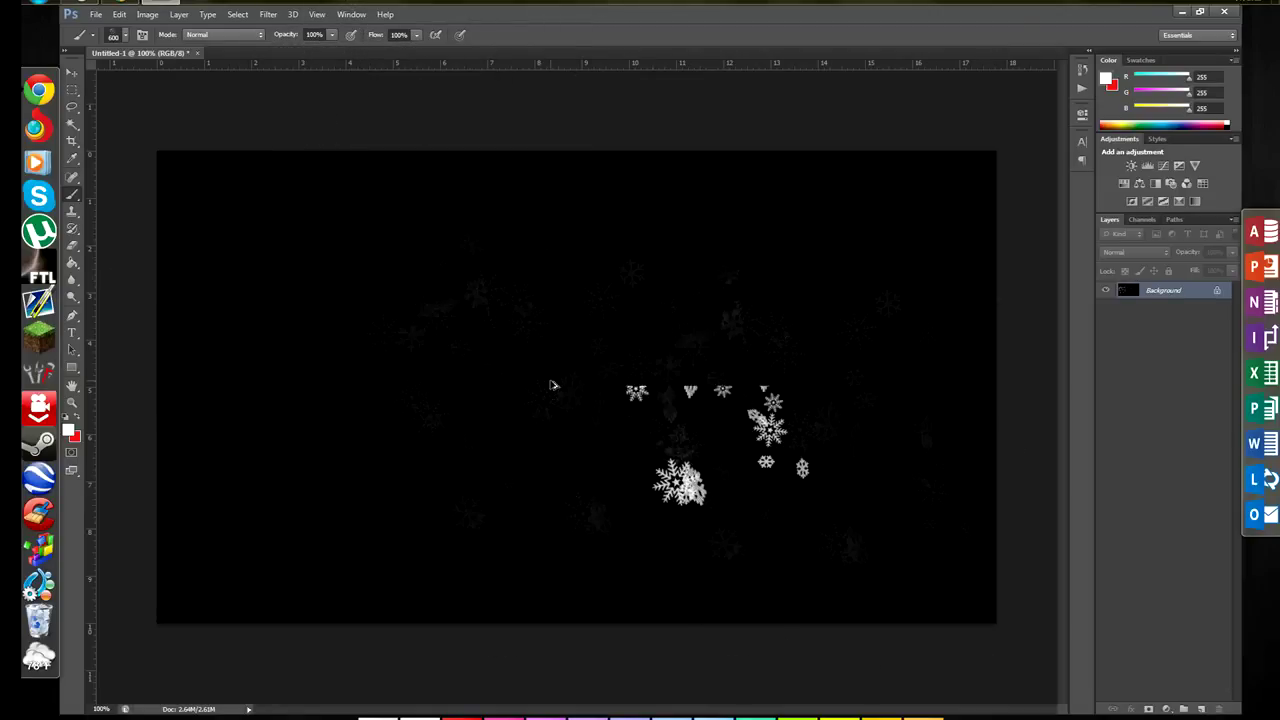
key(ctrl+alt+z)
key(ctrl+alt+z)
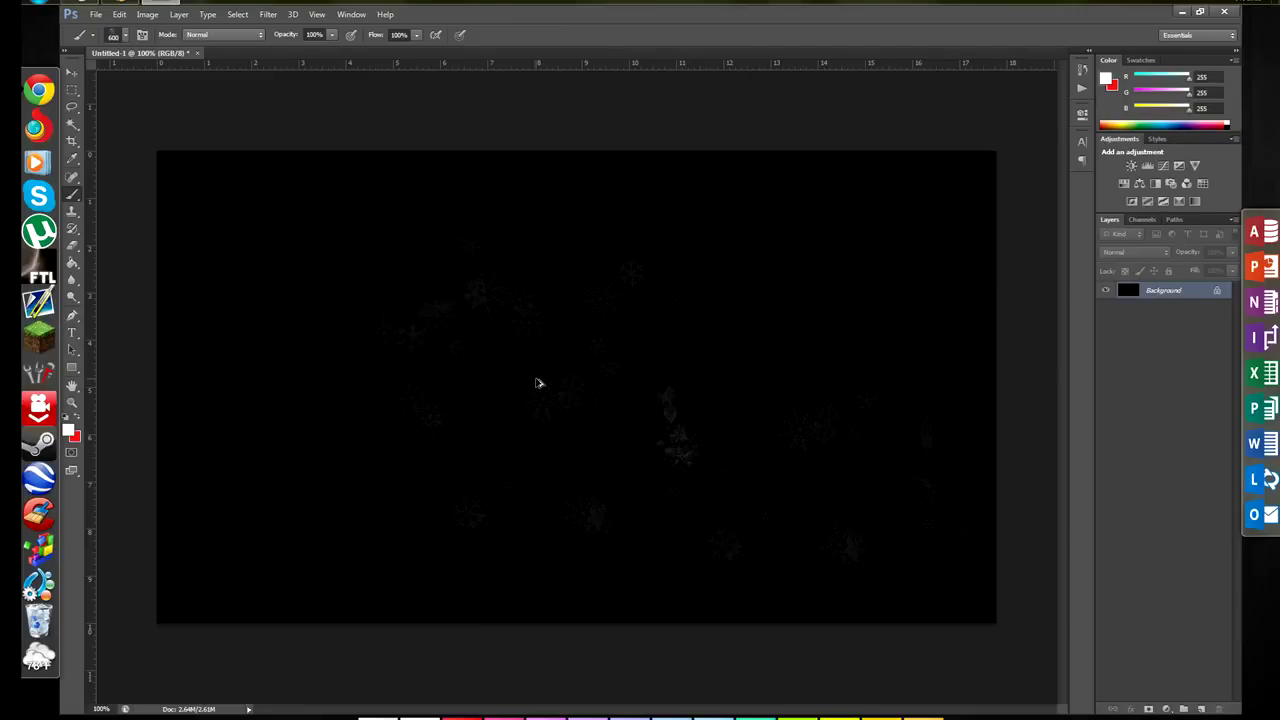
key(ctrl+alt+z)
key(ctrl+alt+z)
key(ctrl+alt+z)
Redo the last stroke, then resize the snowflake brush from 600 to 900 px and down to 400 px.
key(ctrl+shift+z)
key(ctrl+shift+z)
key(ctrl+shift+z)
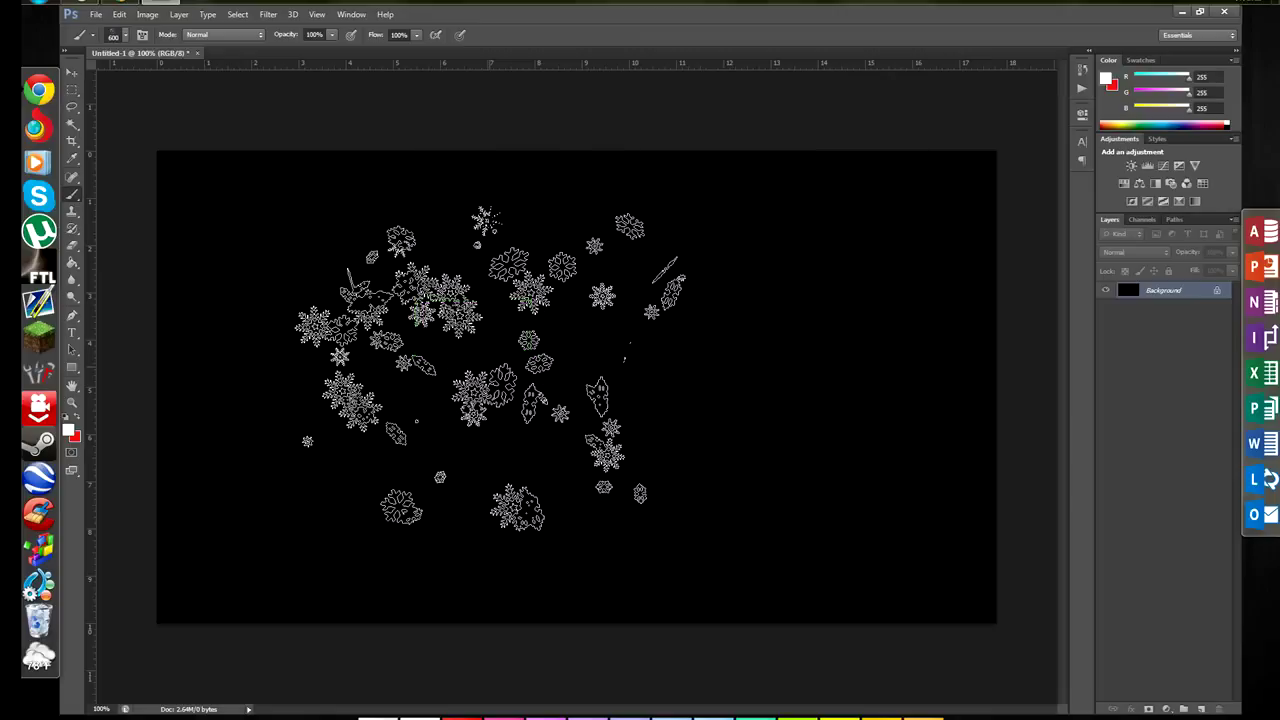
key(bracketright)
key(bracketright)
key(bracketright)
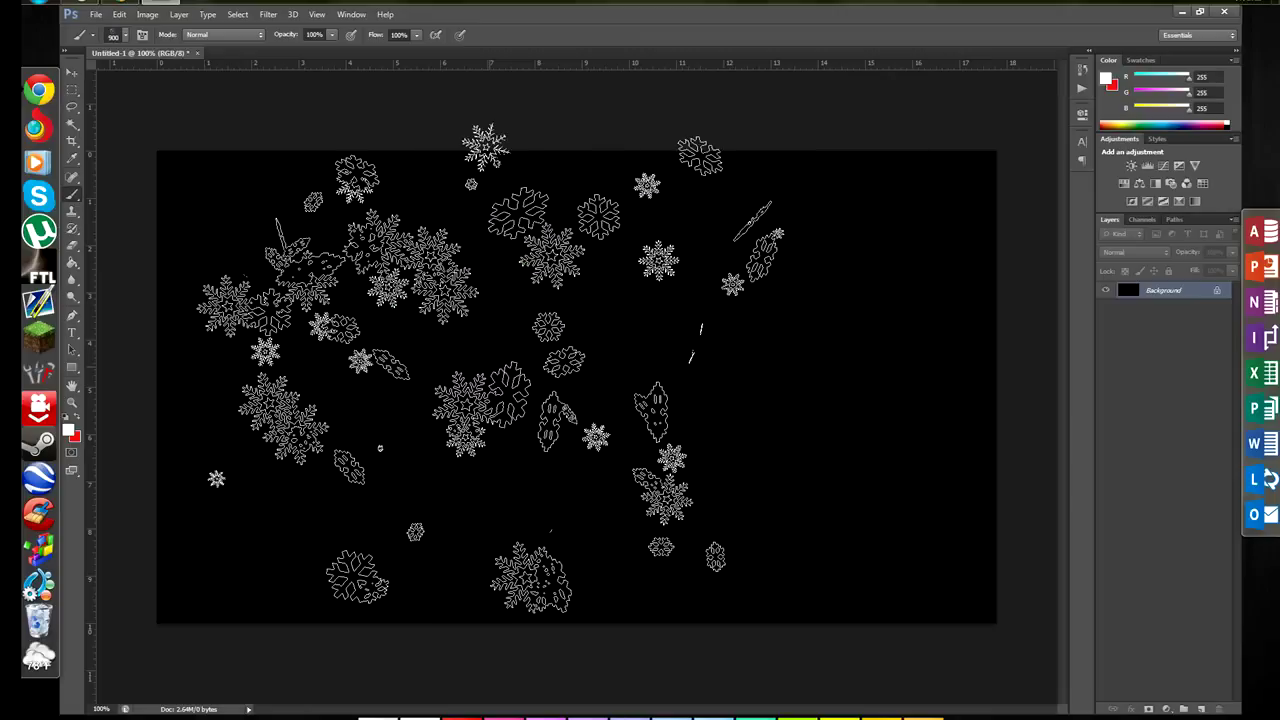
key(bracketleft)
key(bracketleft)
key(bracketleft)
key(bracketleft)
key(bracketleft)
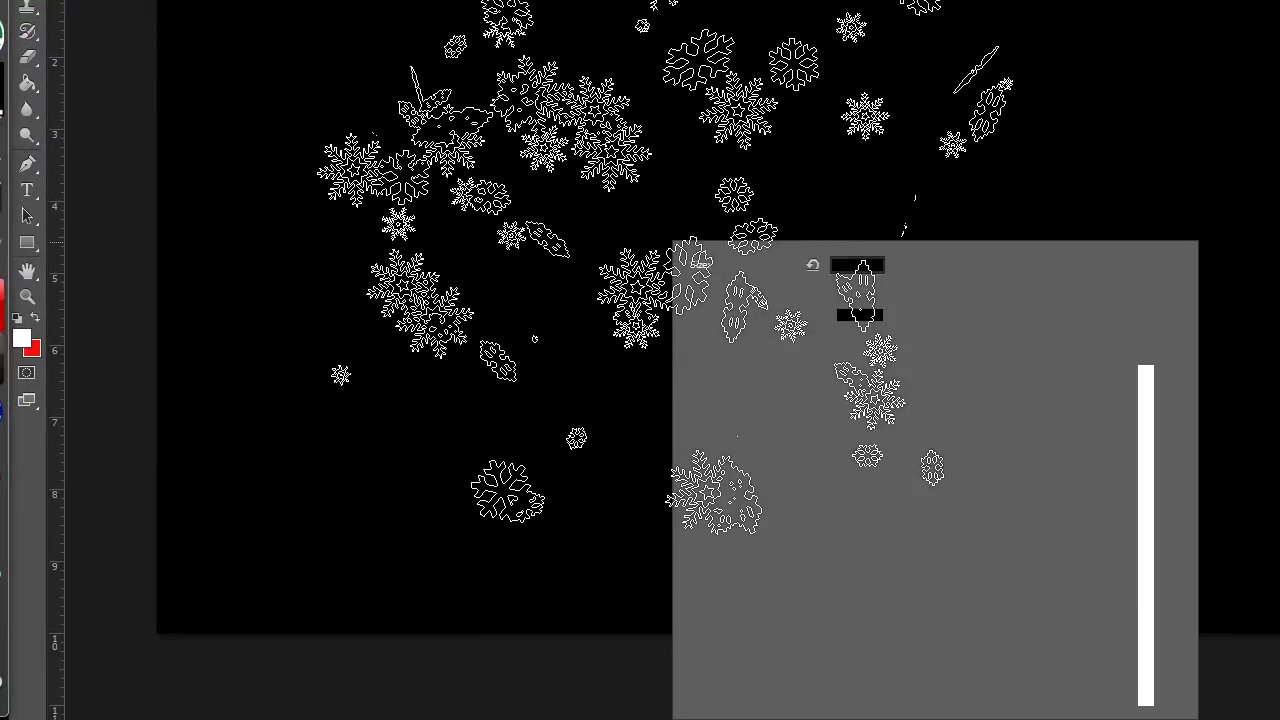
Raise the snowflake brush size through 44 and 79 to 145 px and stamp white clusters near the canvas top.
drag(694, 288, 732, 289)
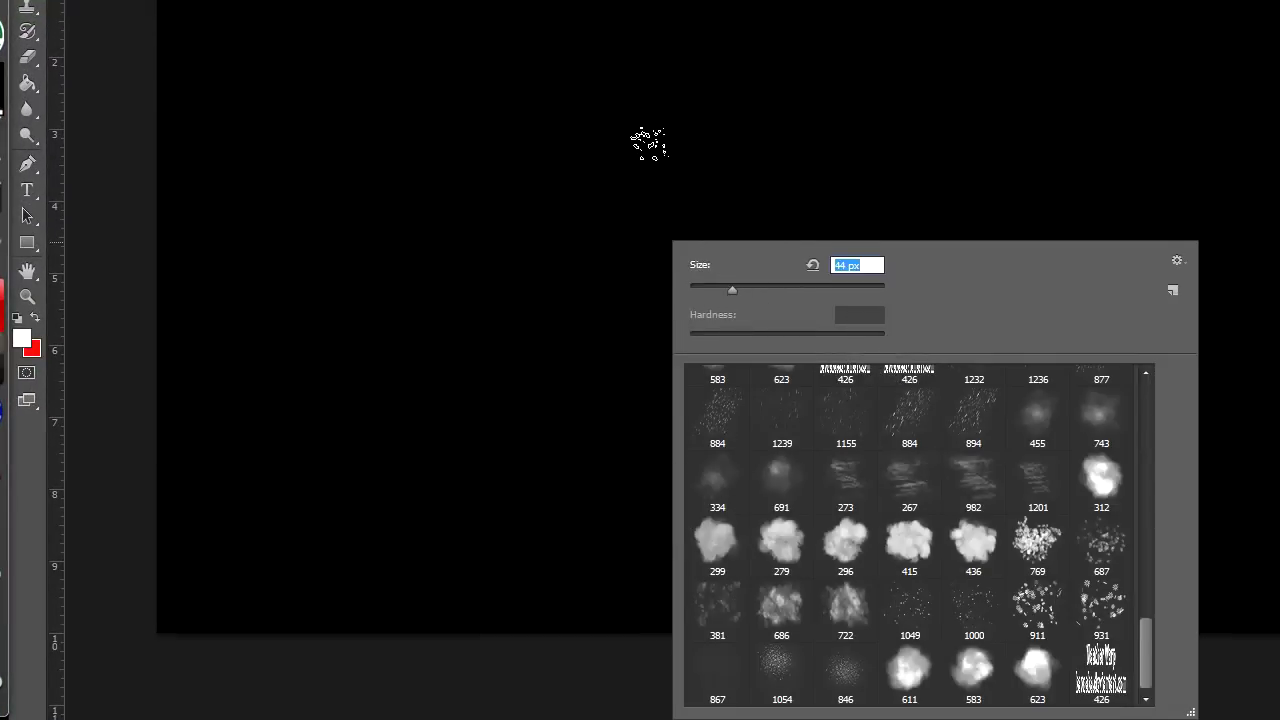
click(766, 289)
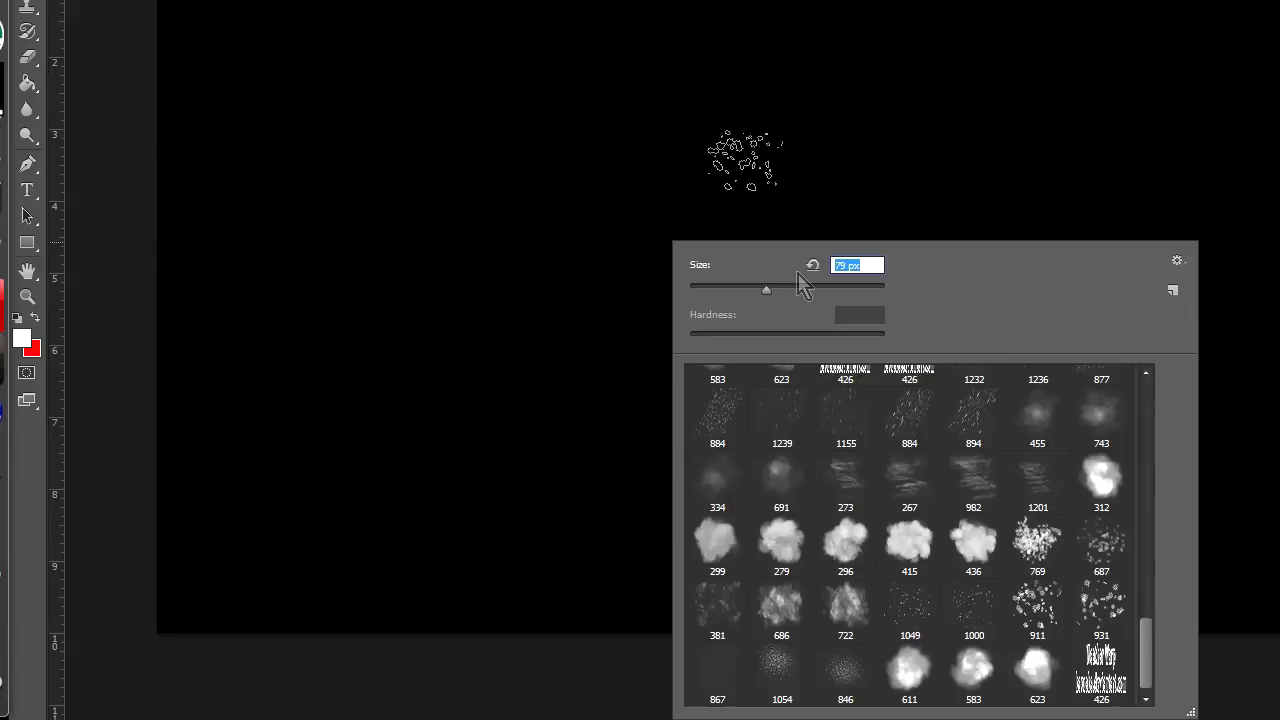
click(809, 289)
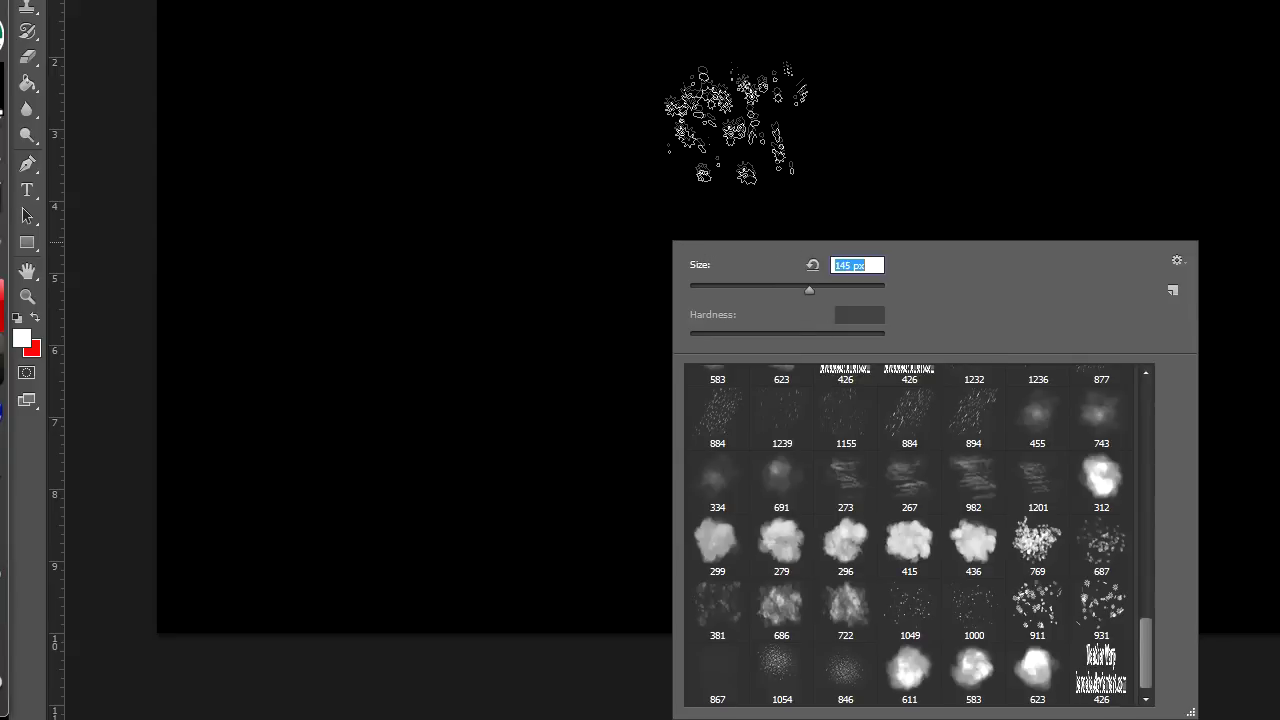
click(737, 108)
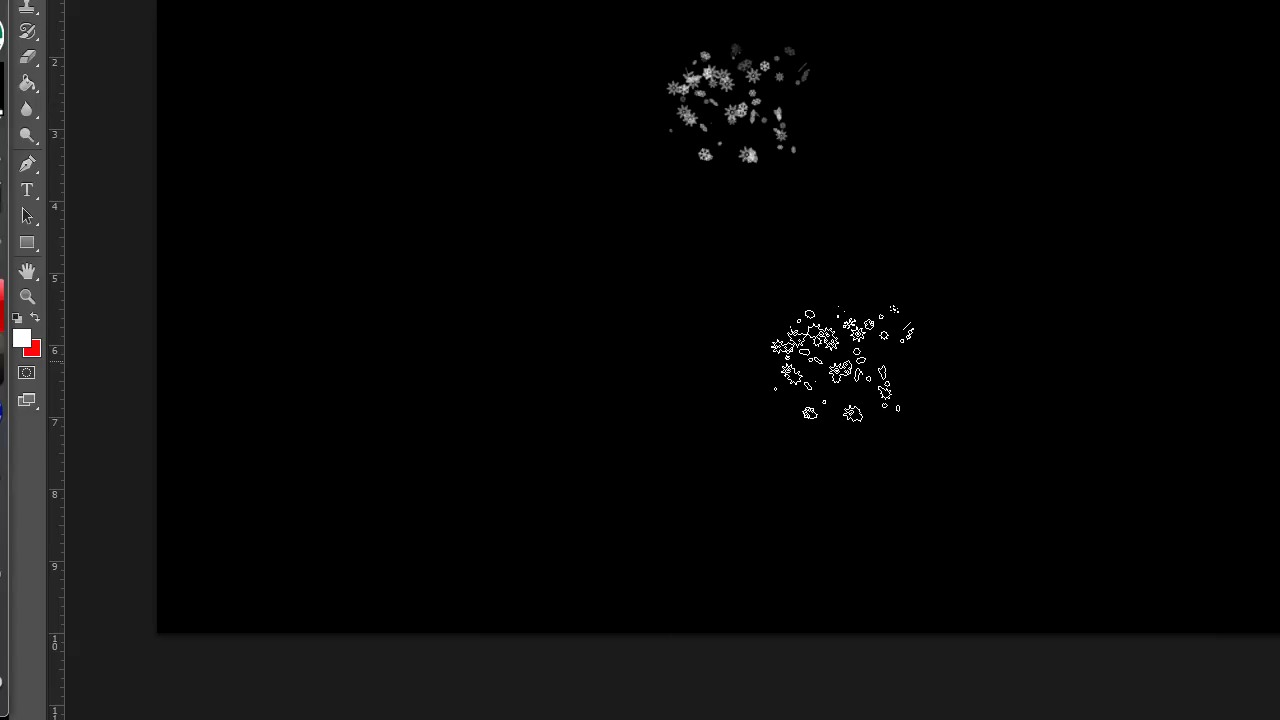
click(840, 362)
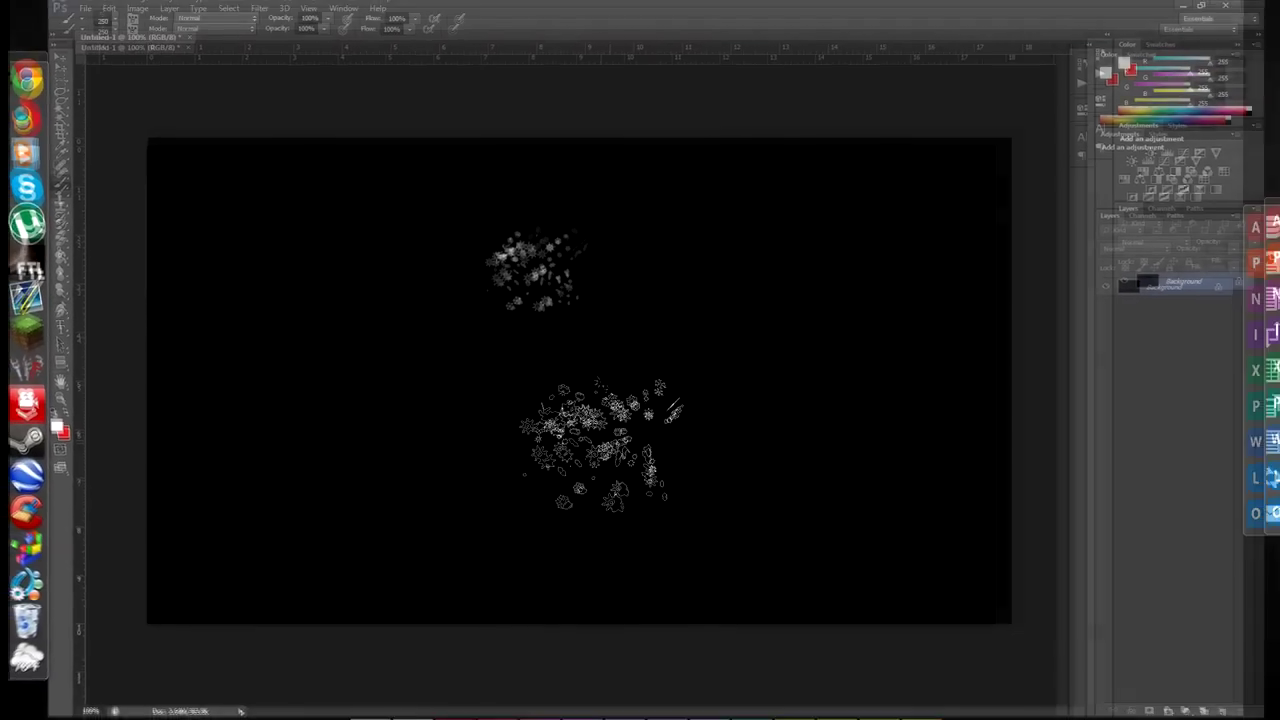